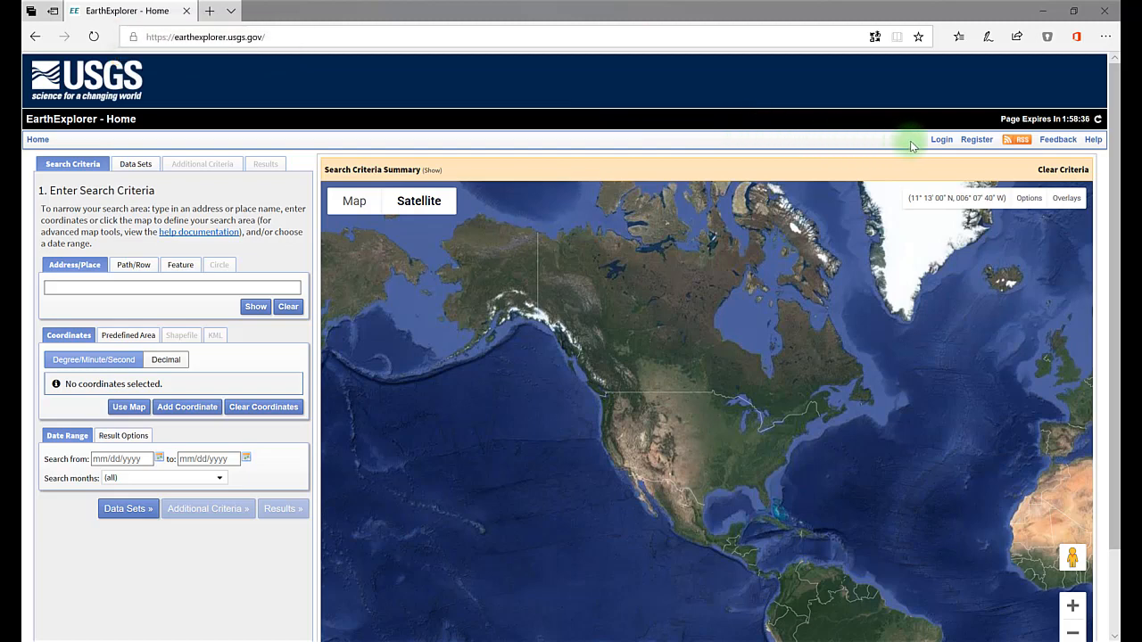
# Step: Sign in to the USGS account by entering the registered username and the account password
pyautogui.click(939, 140)
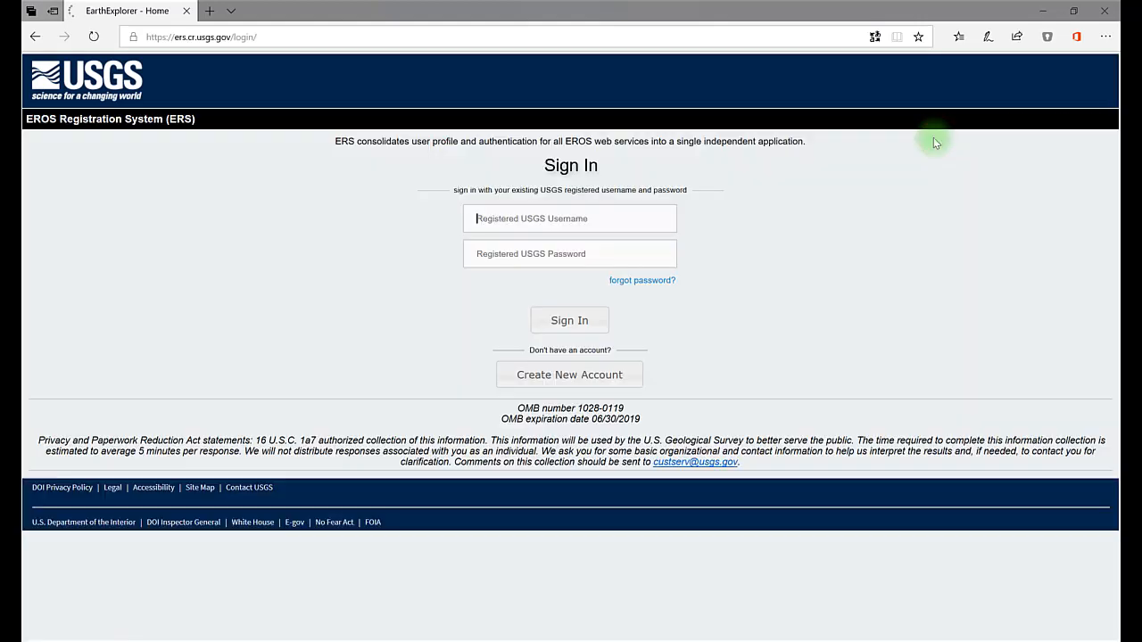
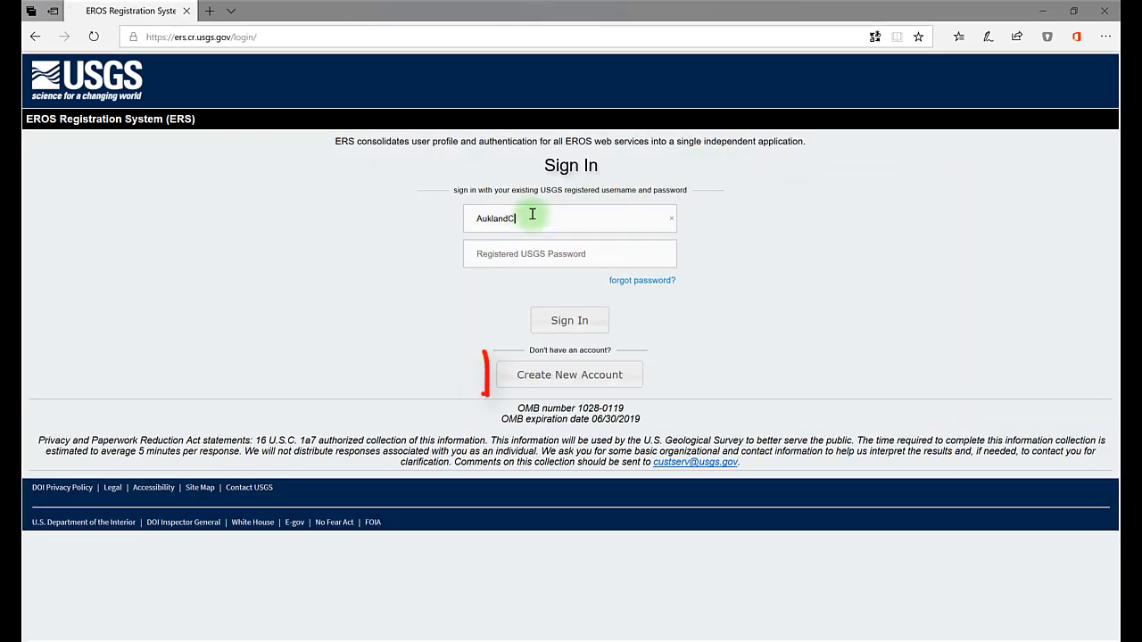
pyautogui.click(525, 254)
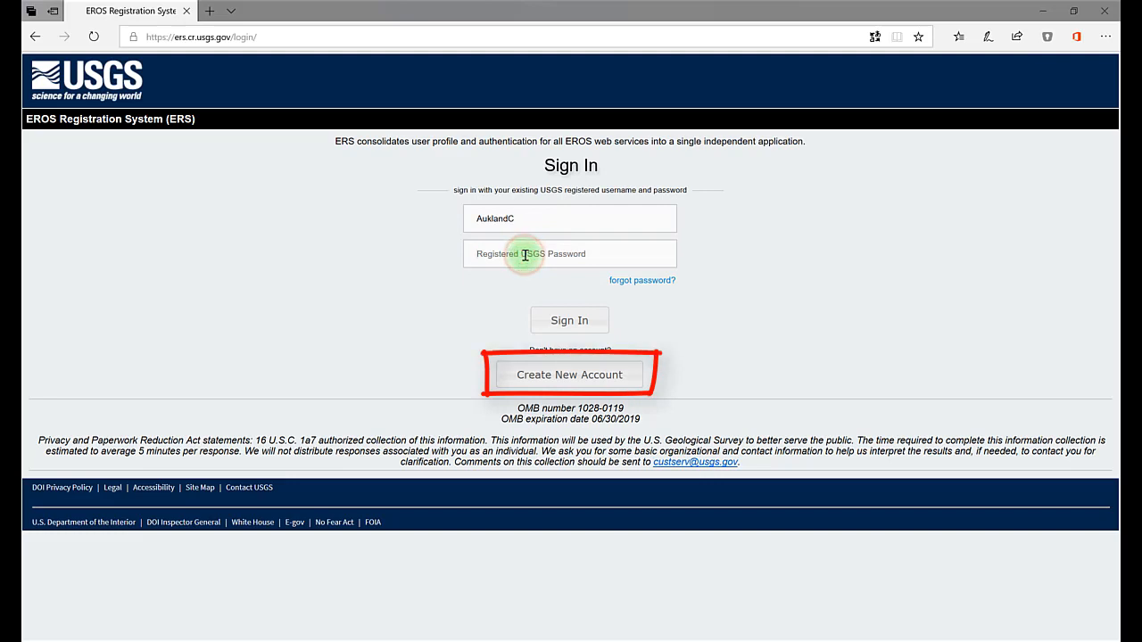
pyautogui.write('•••••••••••••••')
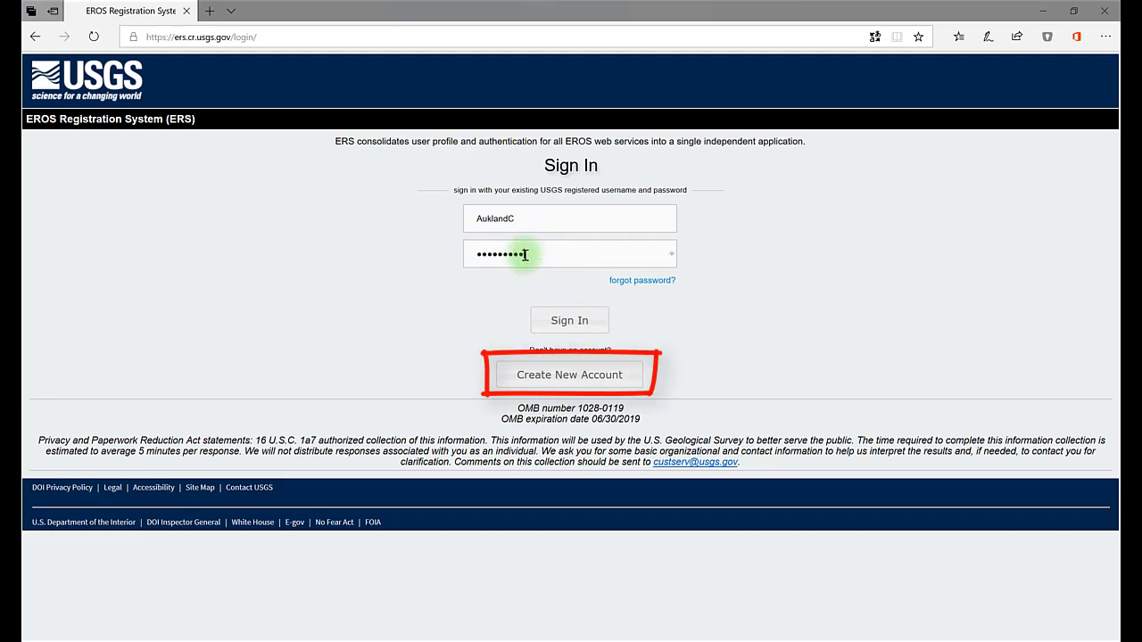
pyautogui.press('Return')
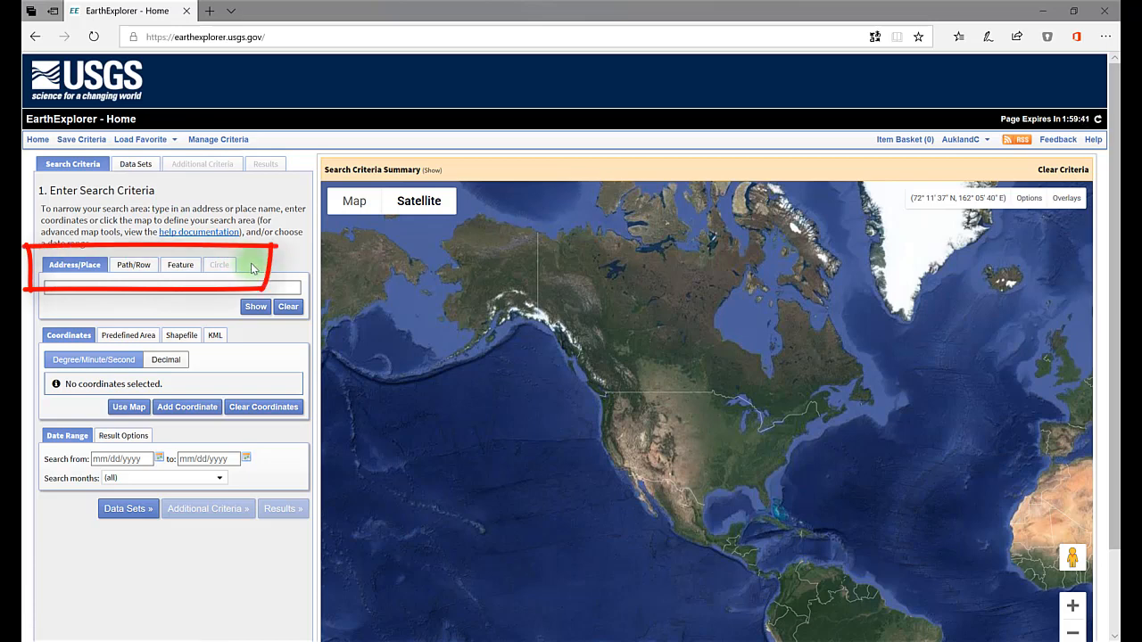
# Step: Search for the place "roanoke va" and add Roanoke, VA, USA as the search area's coordinate
pyautogui.click(118, 288)
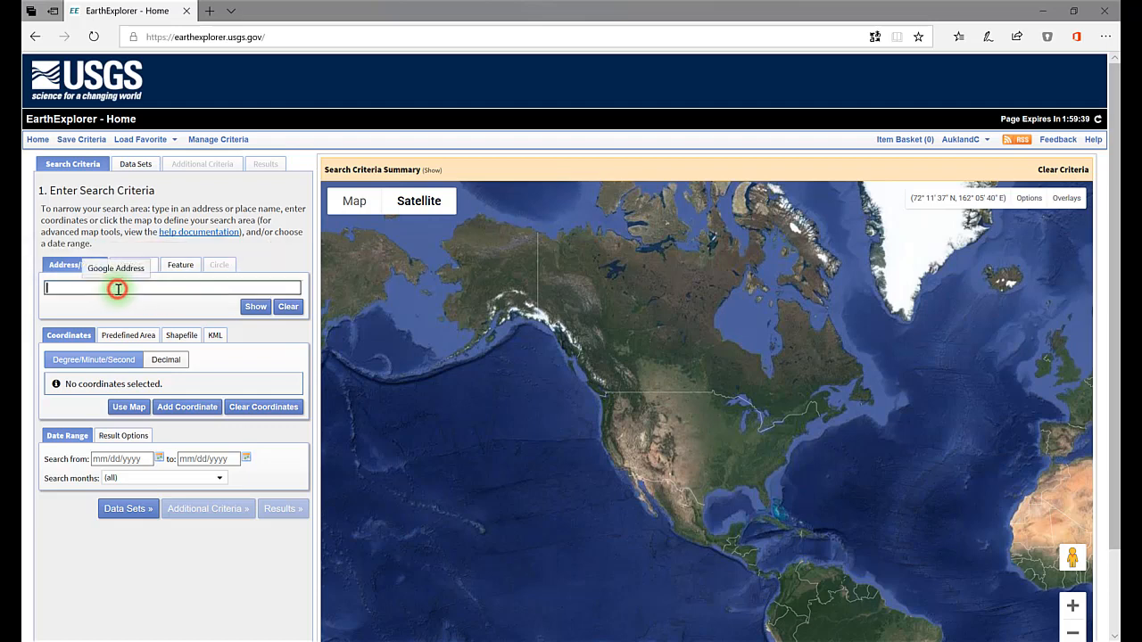
pyautogui.write('ro')
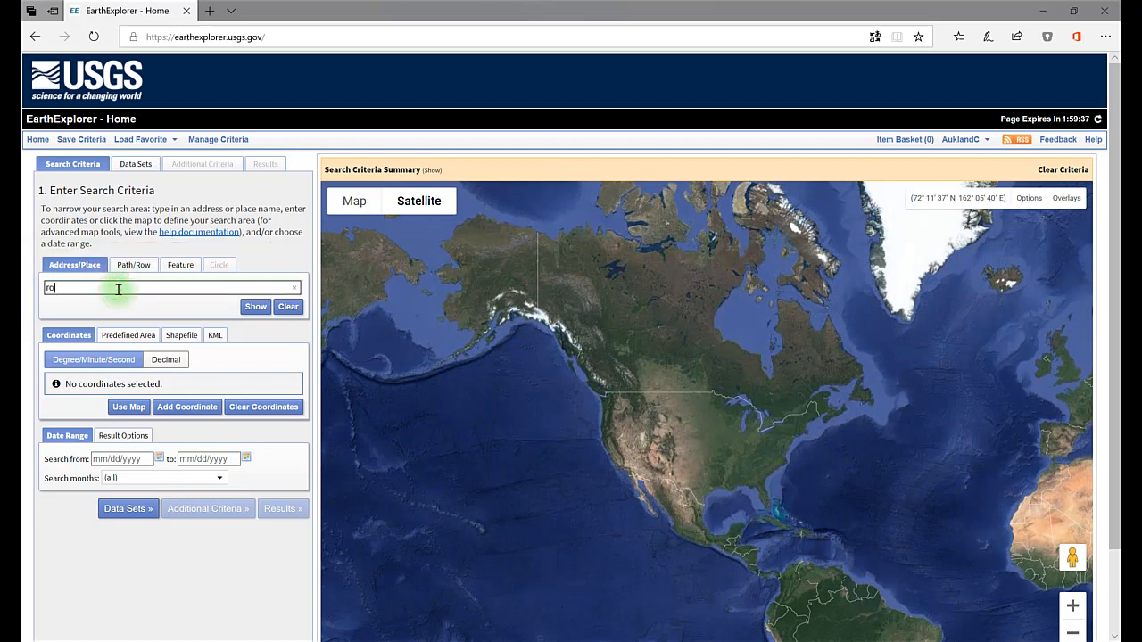
pyautogui.write('anoke va')
pyautogui.press('Return')
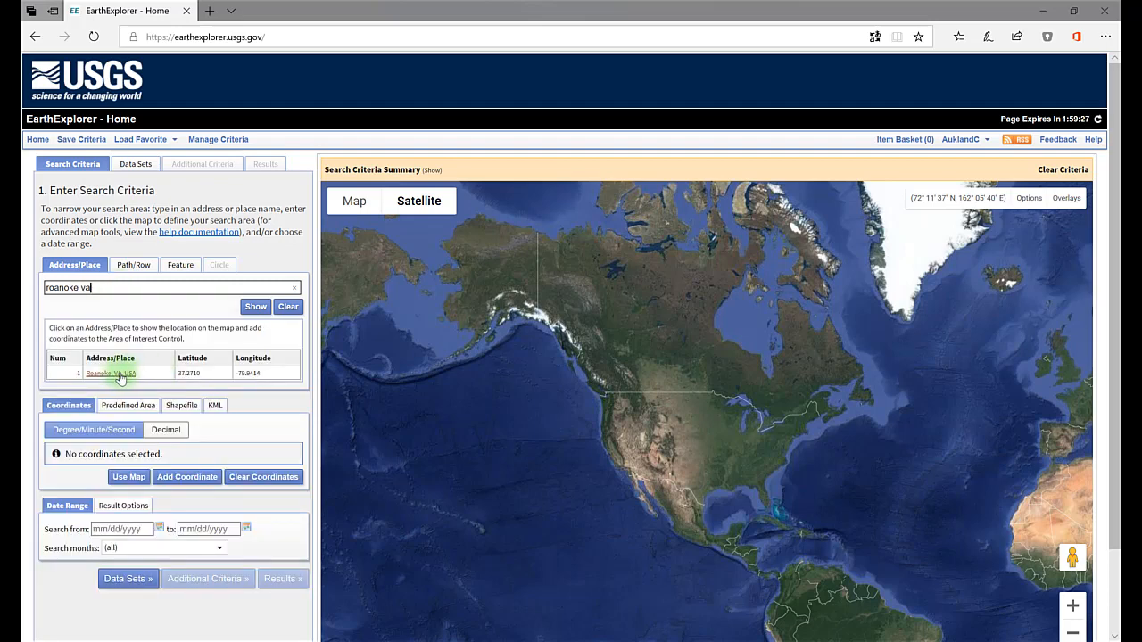
pyautogui.click(118, 374)
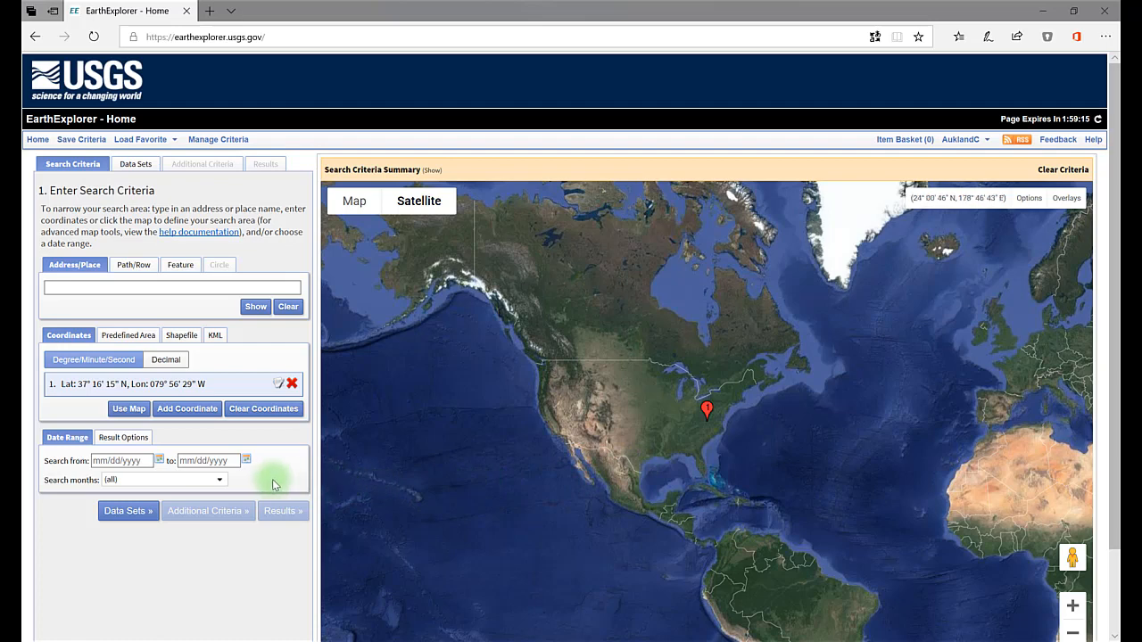
# Step: Set the start of the search date range to 05/01/2013
pyautogui.click(158, 460)
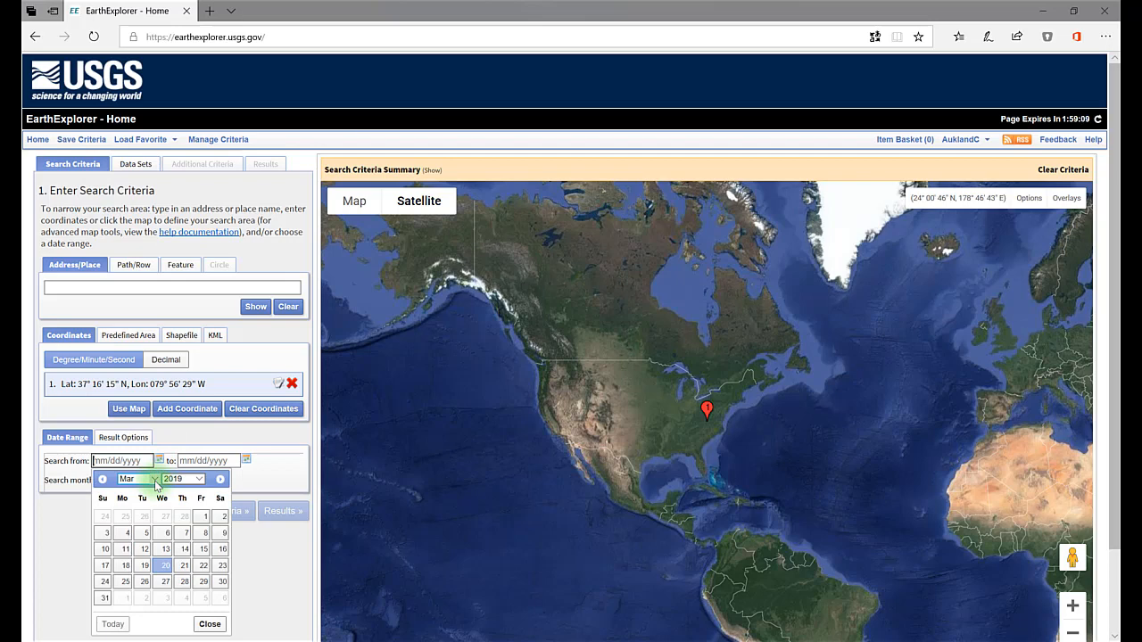
pyautogui.click(155, 481)
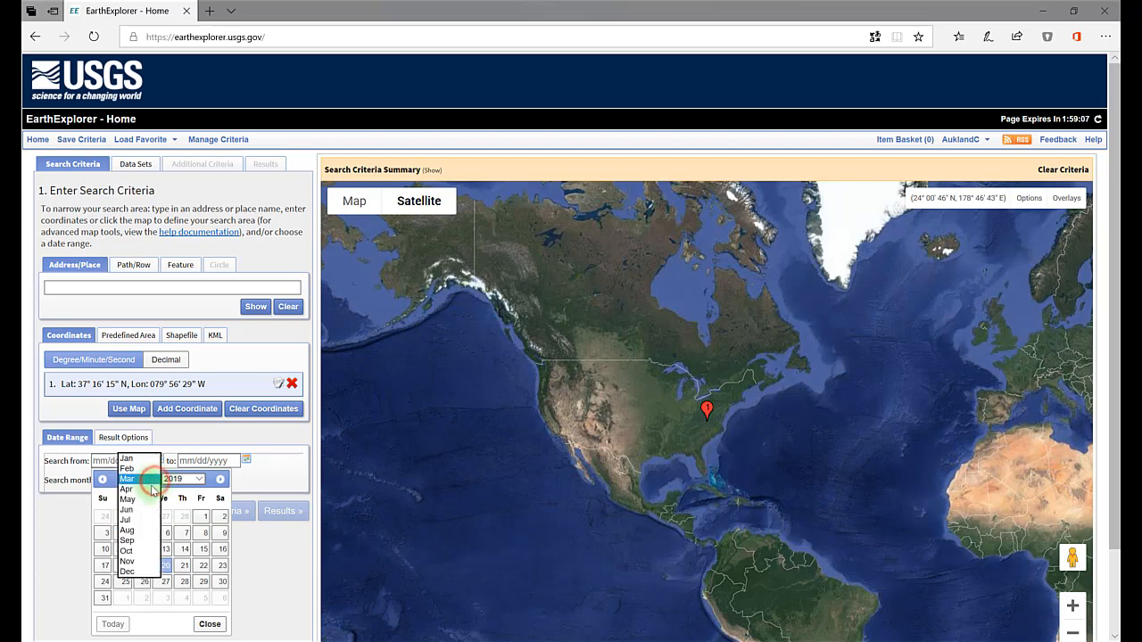
pyautogui.click(134, 500)
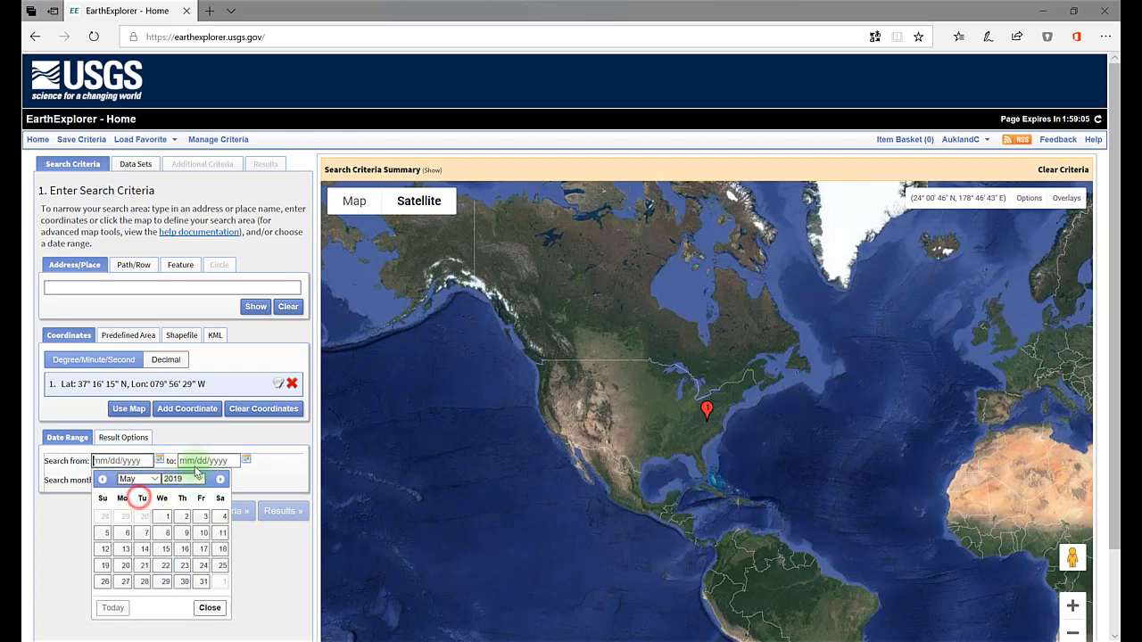
pyautogui.click(198, 482)
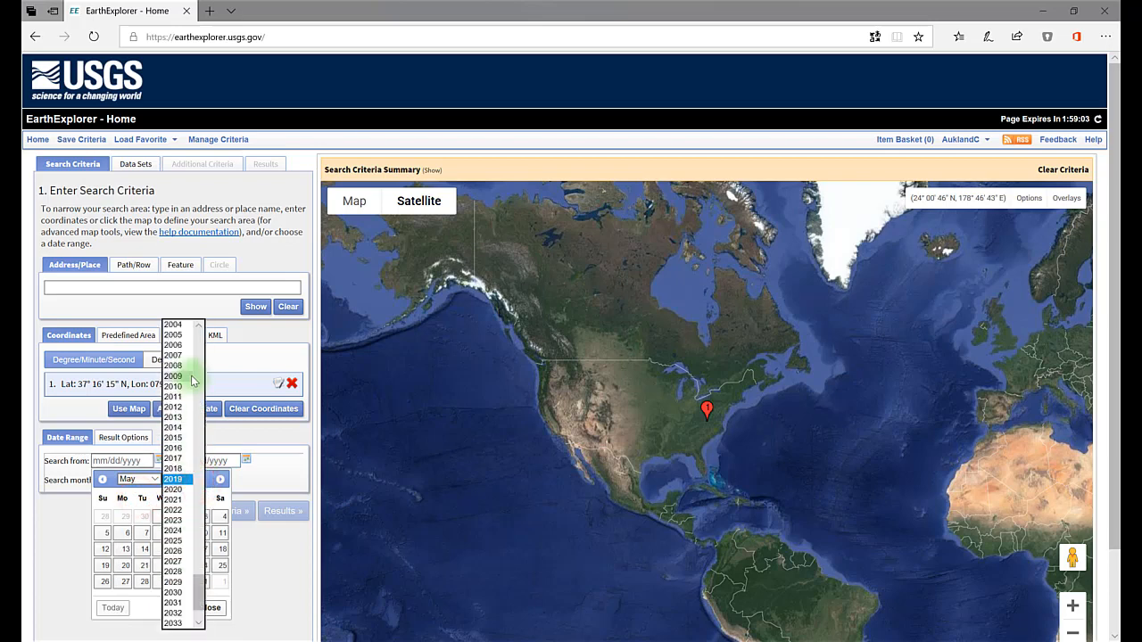
pyautogui.click(174, 416)
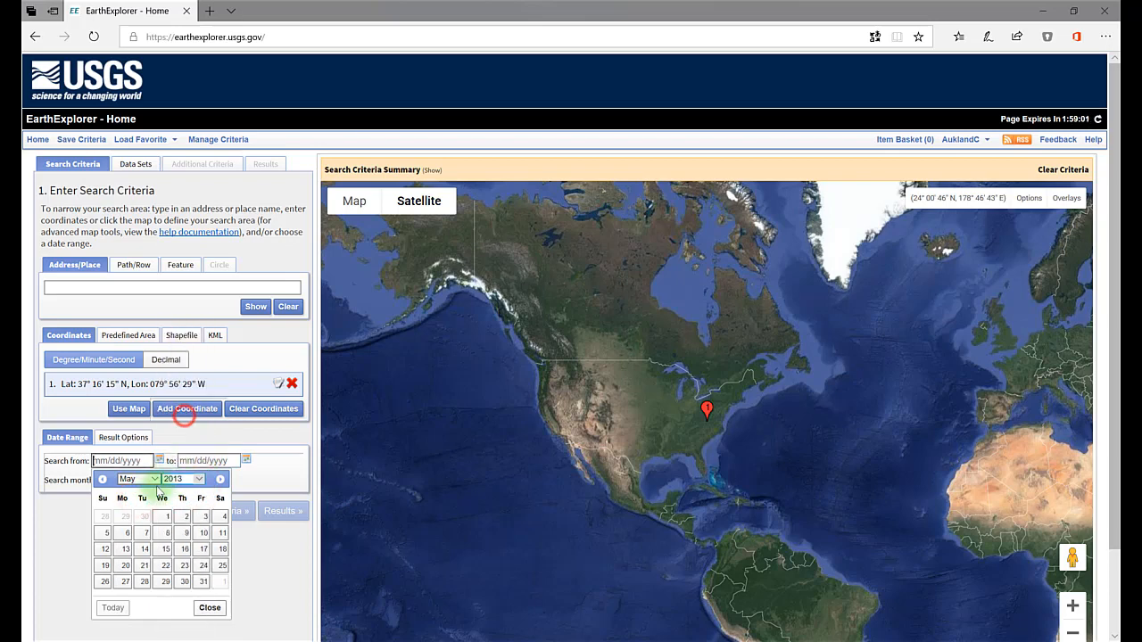
pyautogui.click(160, 518)
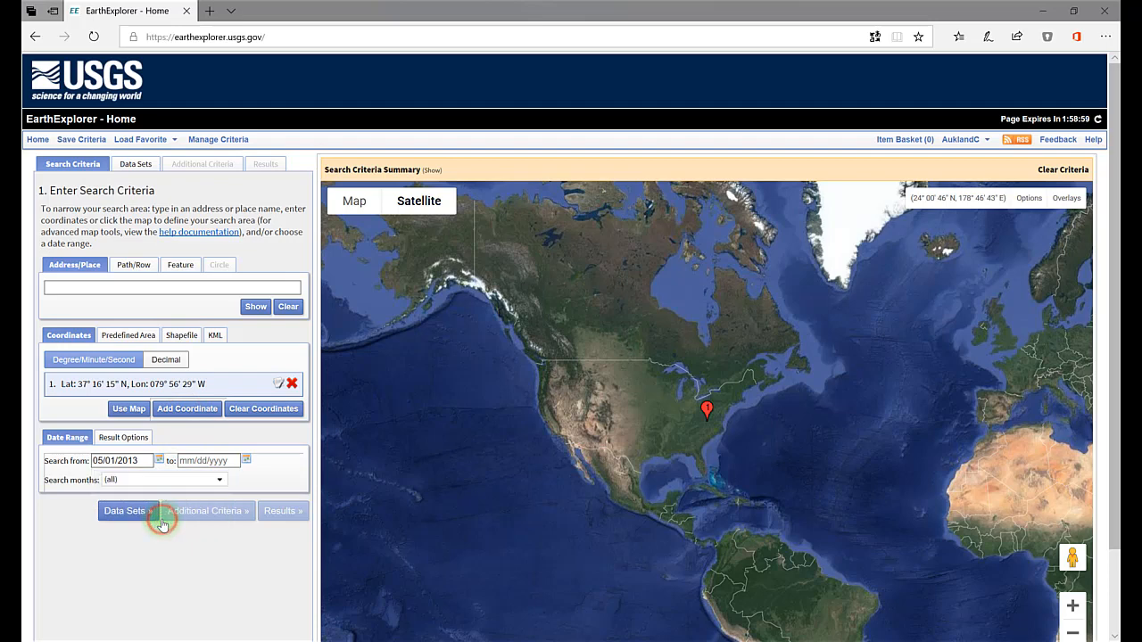
# Step: Review the available search months and leave the selection at all months
pyautogui.click(216, 481)
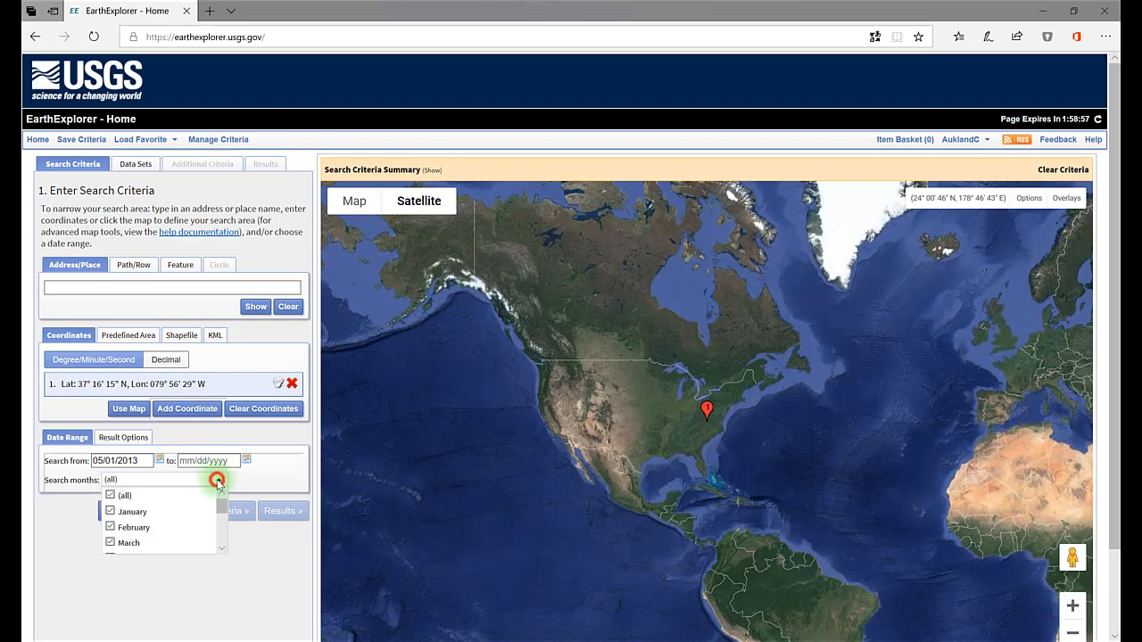
pyautogui.moveTo(220, 504)
pyautogui.mouseDown()
pyautogui.moveTo(223, 536)
pyautogui.moveTo(224, 492)
pyautogui.mouseUp()
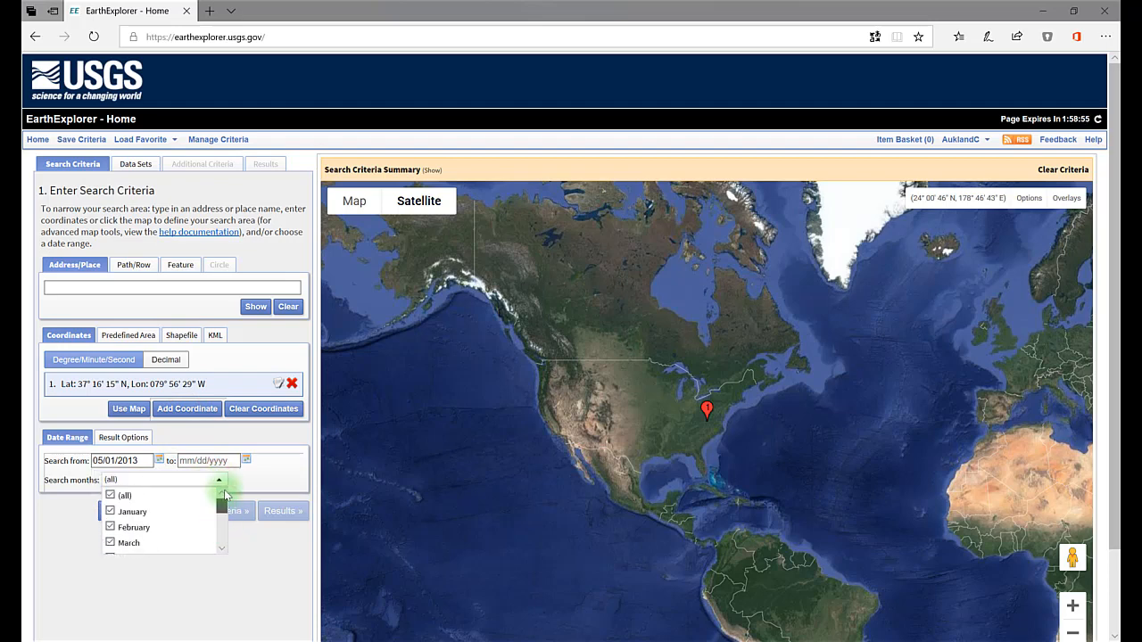
pyautogui.click(266, 464)
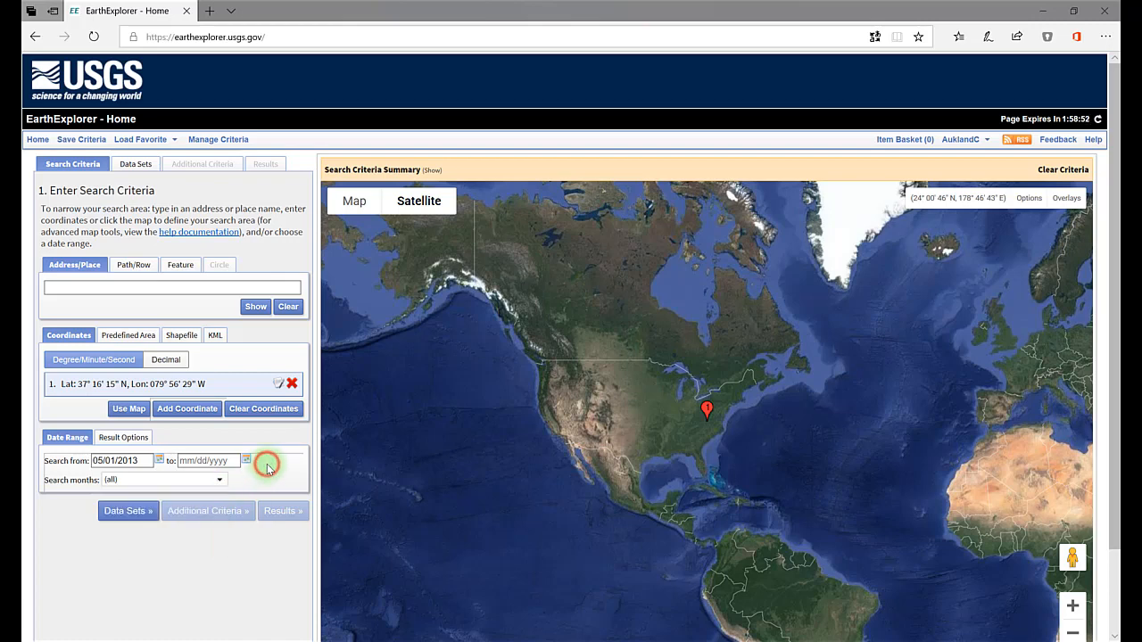
# Step: Proceed to the data set selection and expand the Landsat category
pyautogui.click(127, 513)
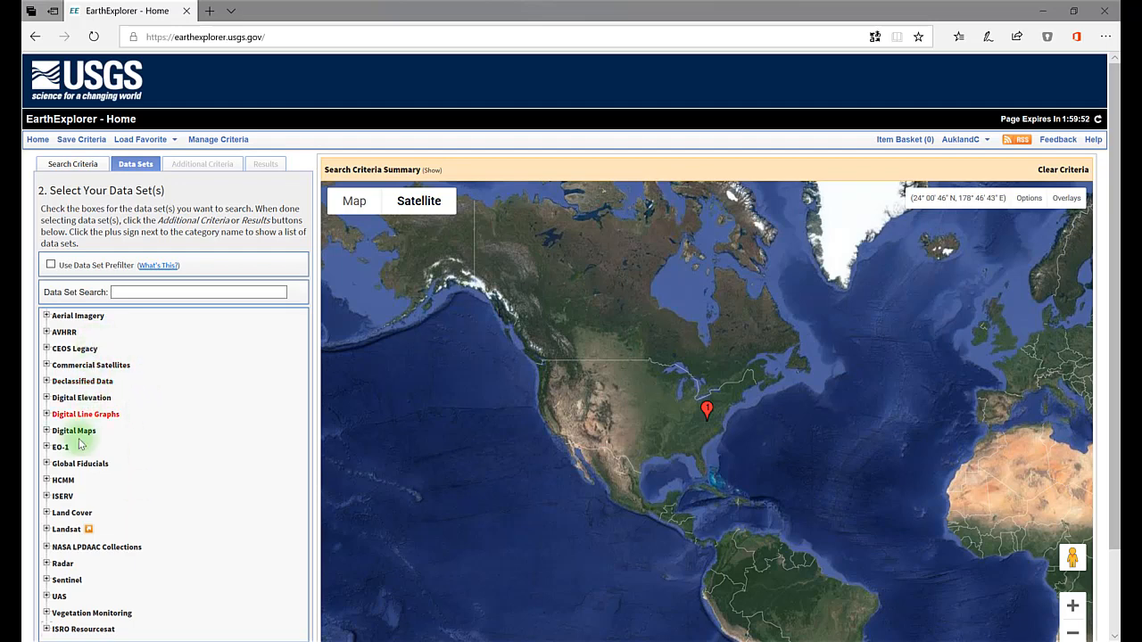
pyautogui.click(47, 513)
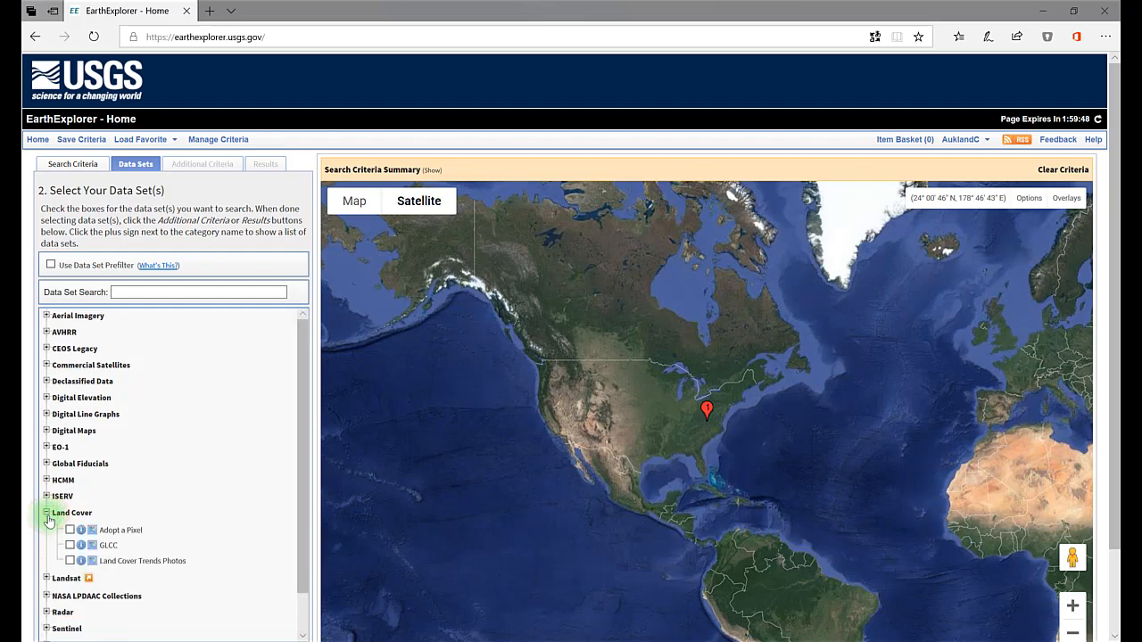
pyautogui.click(47, 514)
pyautogui.click(47, 530)
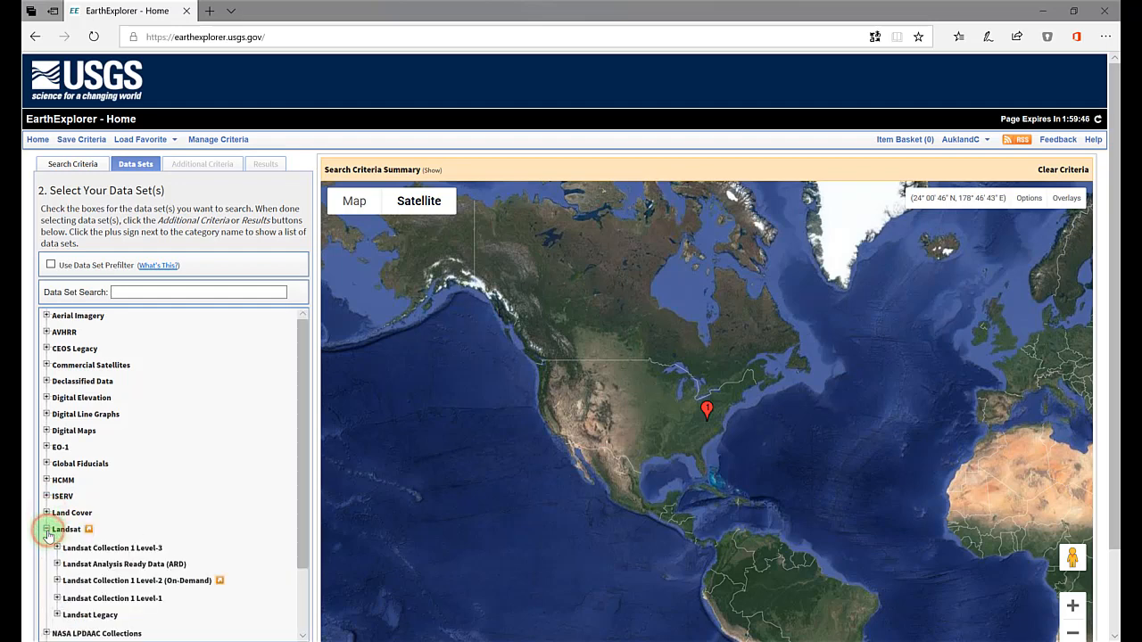
pyautogui.scroll(-5, 48, 533)
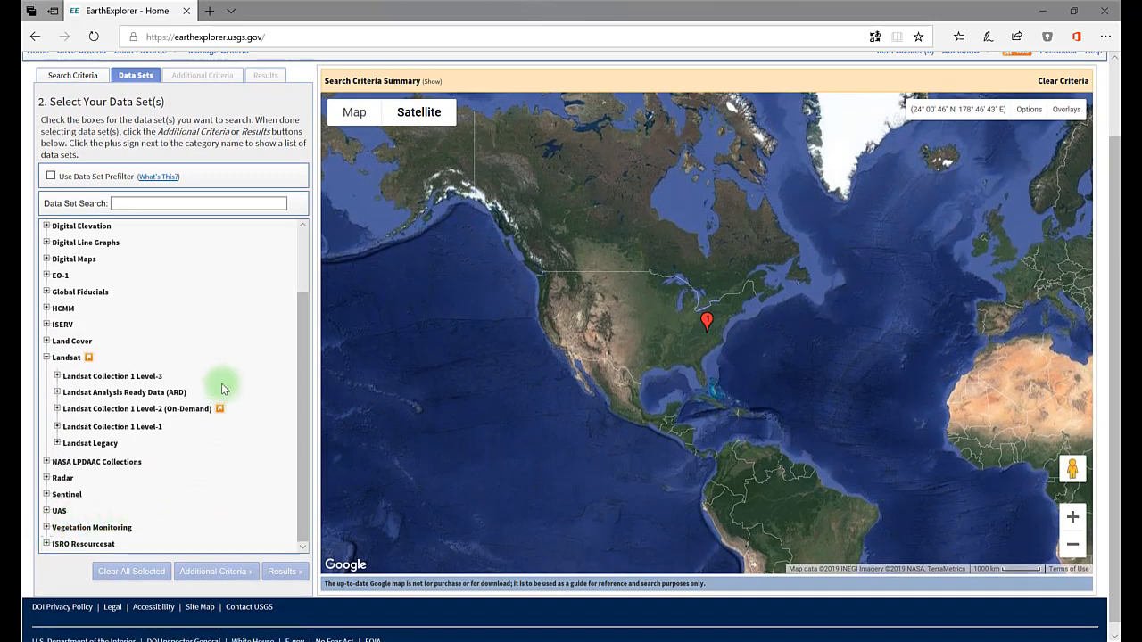
# Step: Examine the Landsat Analysis Ready Data and Collection 1 Level-2 (On-Demand) groups, including the linked Landsat Surface Reflectance page
pyautogui.click(57, 393)
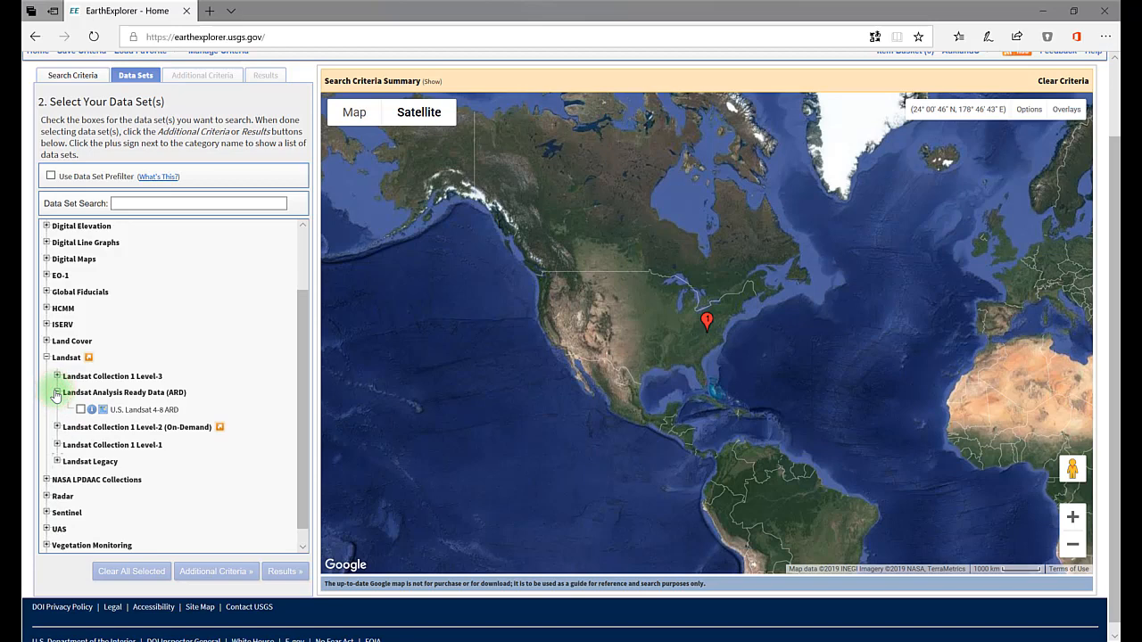
pyautogui.click(57, 393)
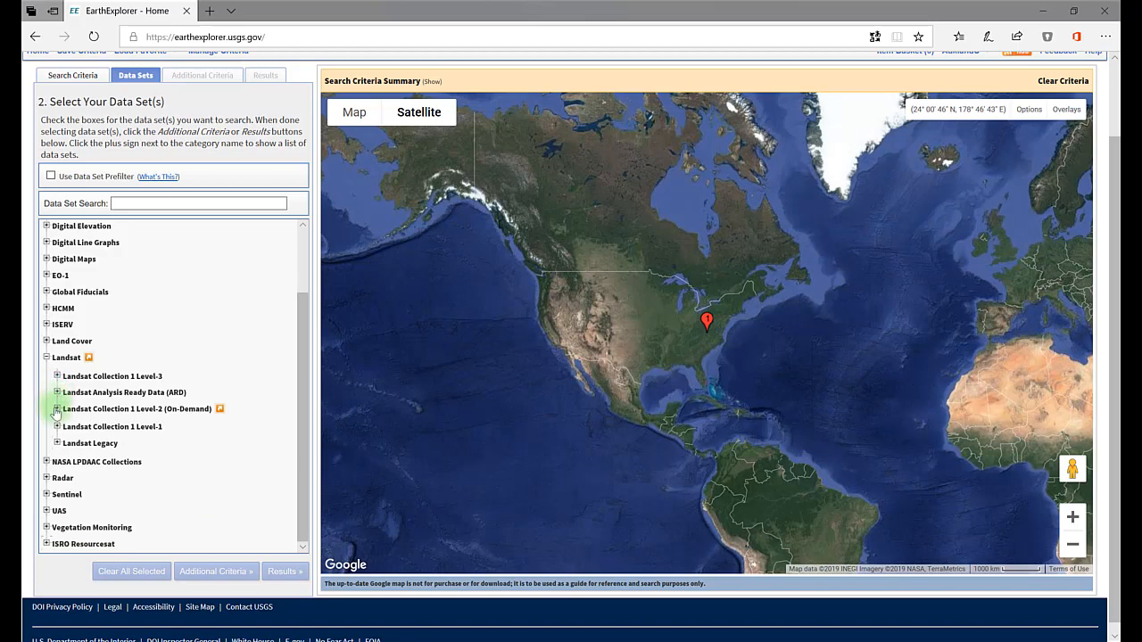
pyautogui.click(57, 409)
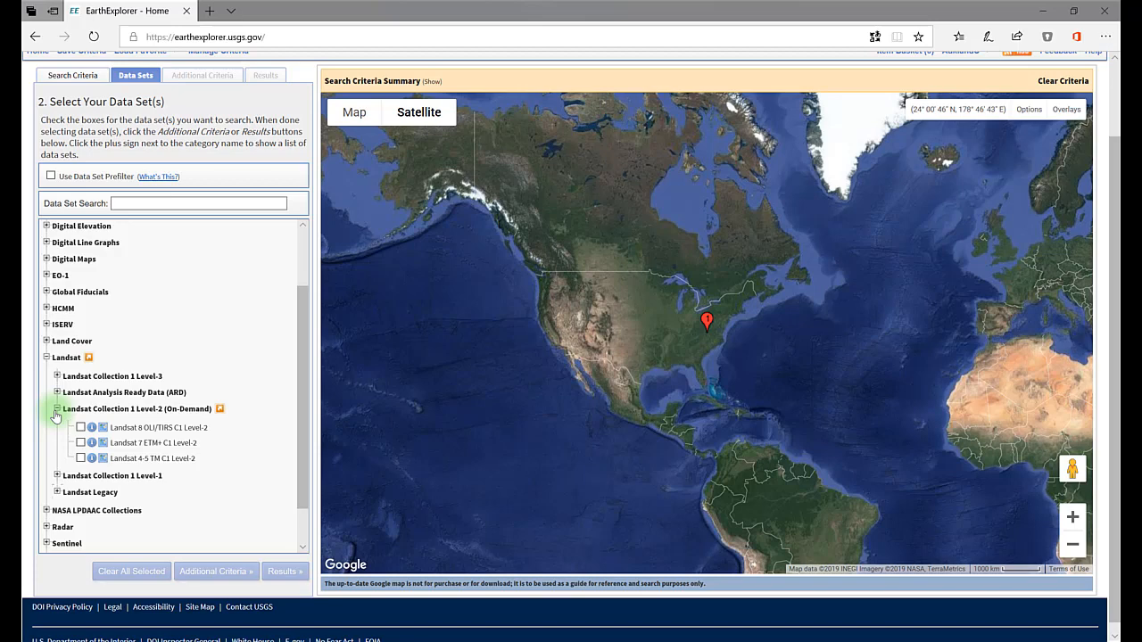
pyautogui.click(220, 409)
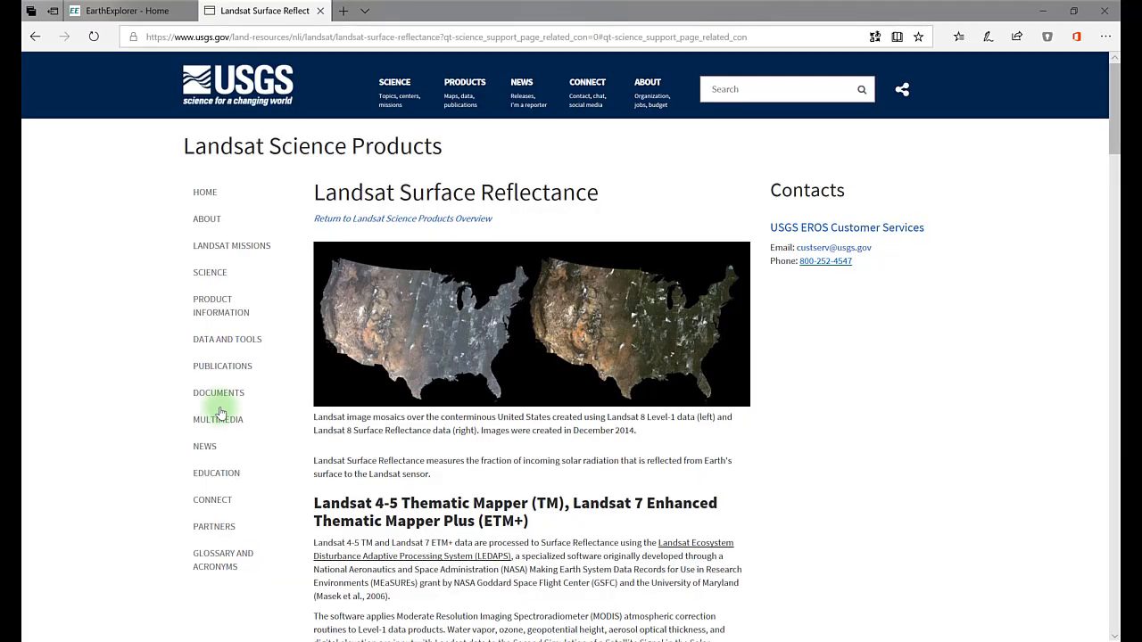
pyautogui.click(149, 17)
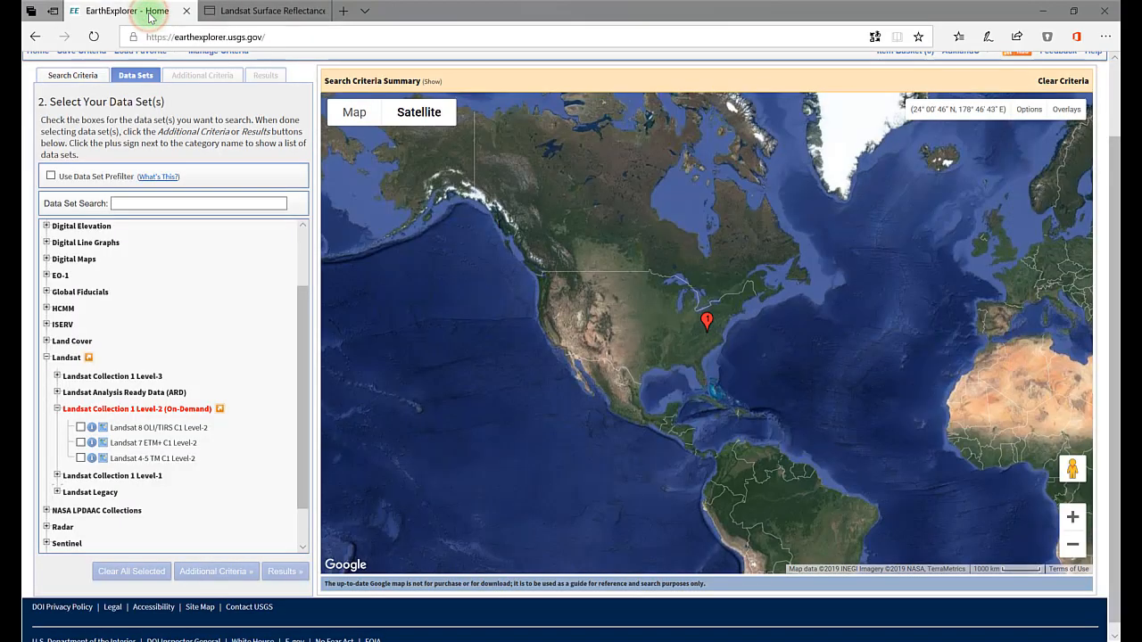
pyautogui.click(57, 408)
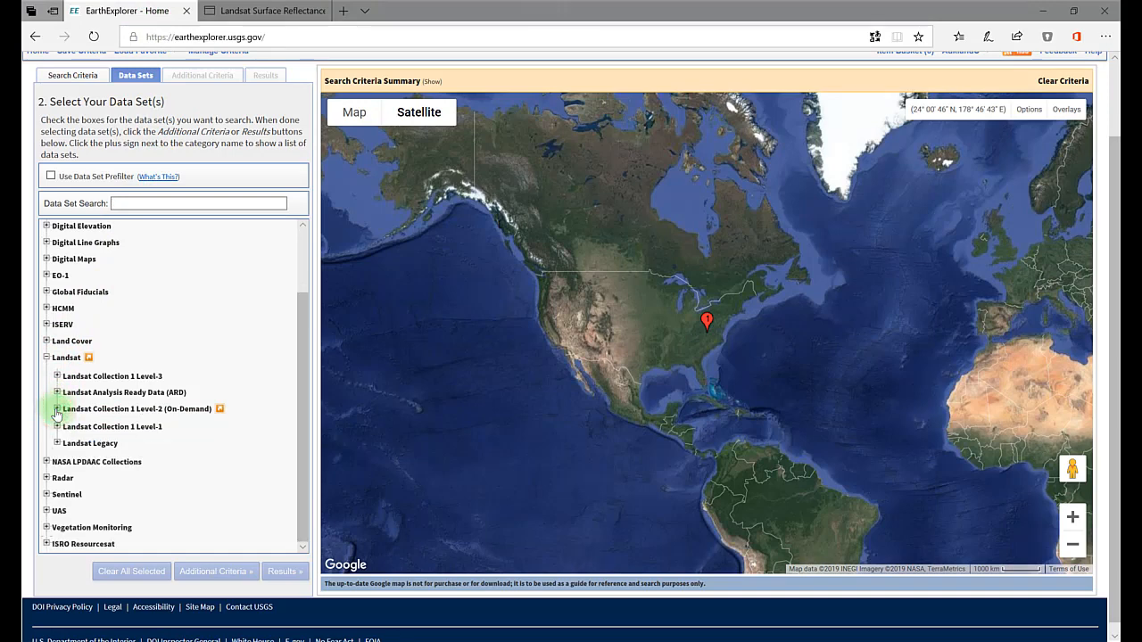
# Step: Examine the data sets in the Landsat Collection 1 Level-1 and Landsat Legacy groups, collapsing each group again
pyautogui.click(57, 426)
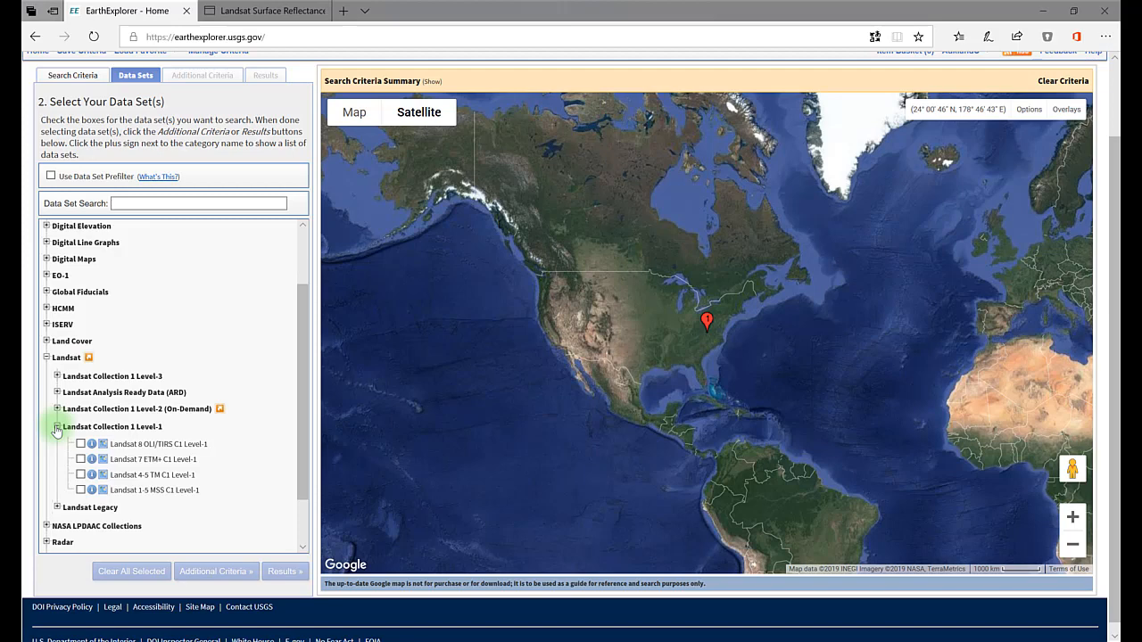
pyautogui.click(57, 427)
pyautogui.click(56, 444)
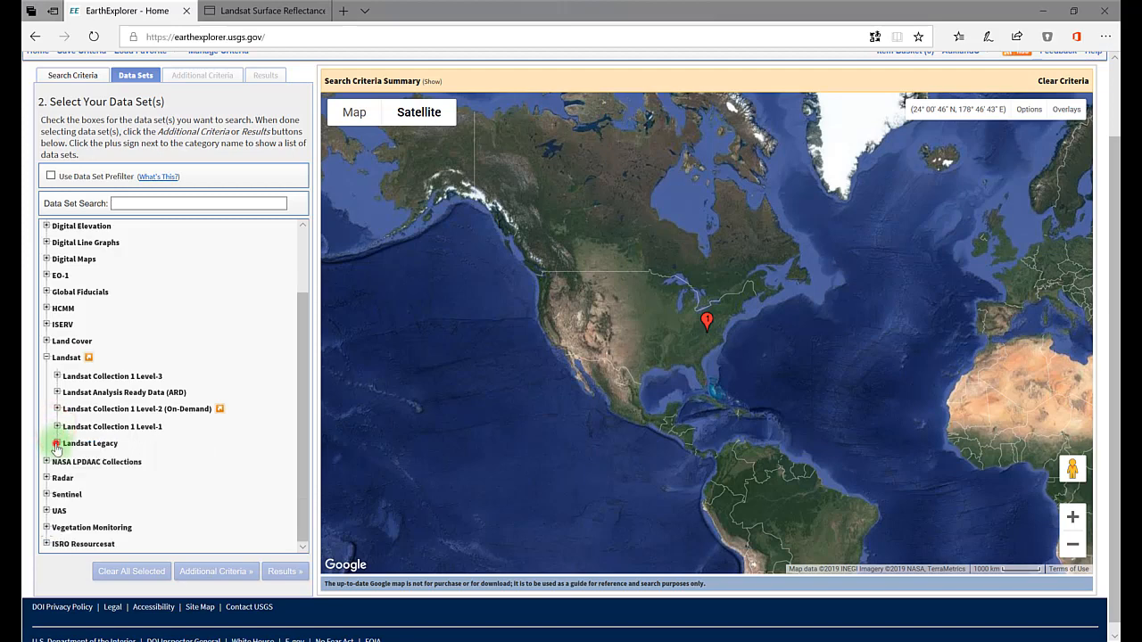
pyautogui.scroll(-1, 63, 449)
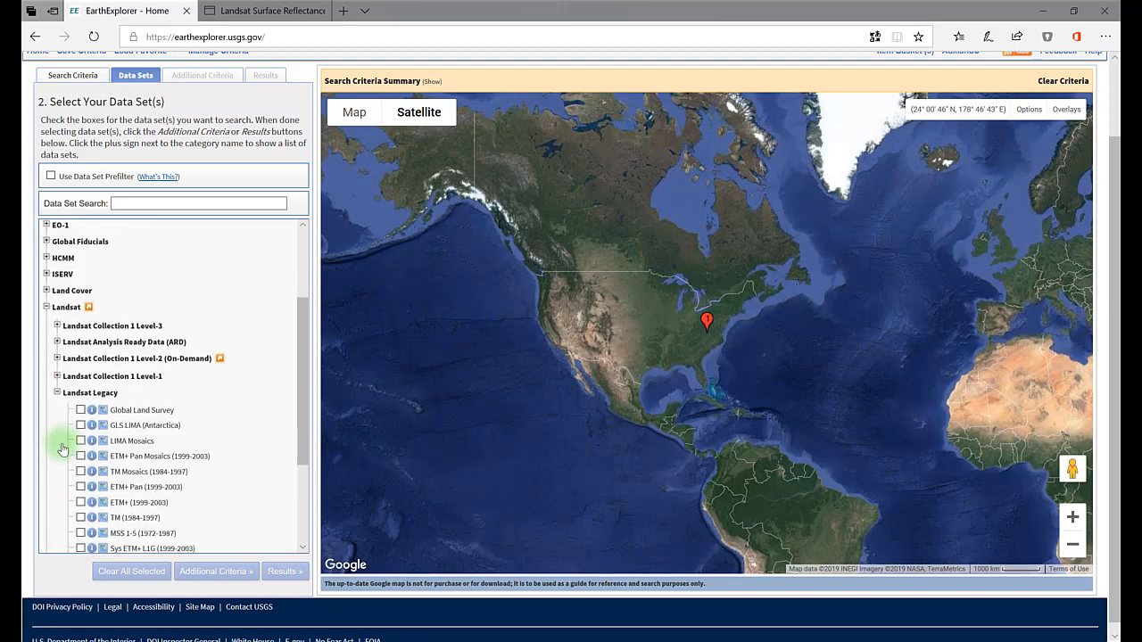
pyautogui.scroll(-2, 63, 449)
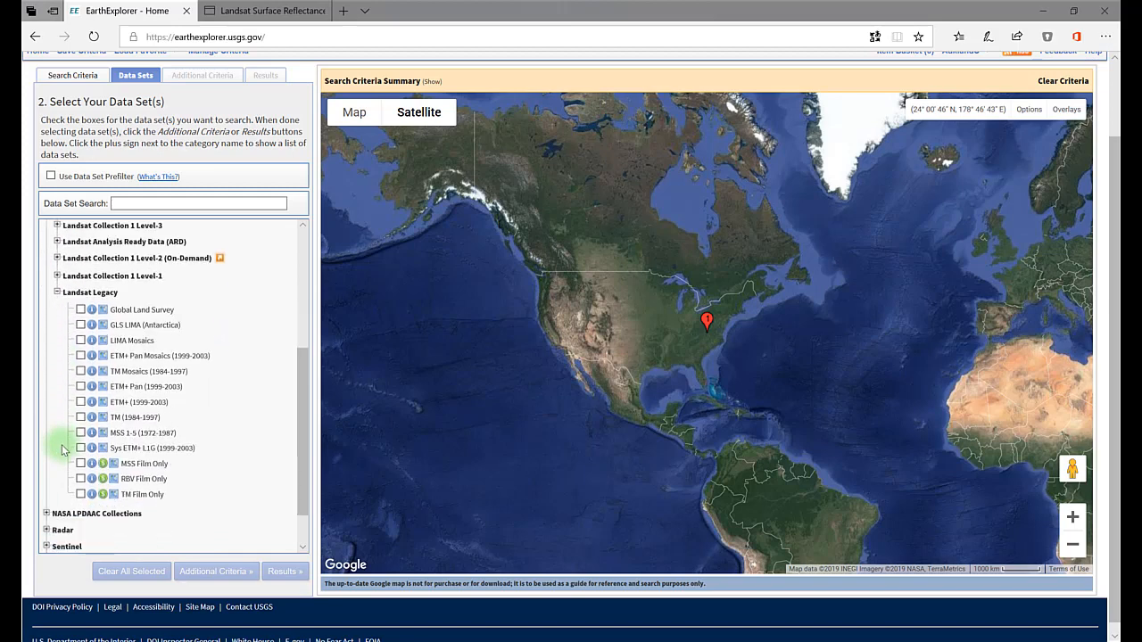
pyautogui.click(56, 293)
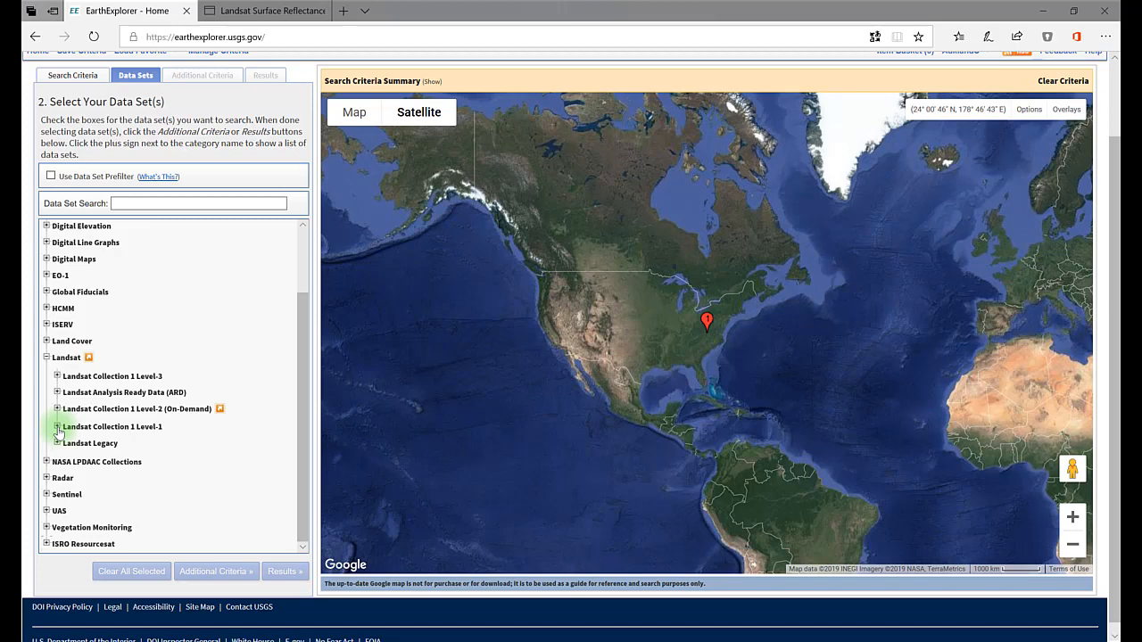
# Step: Select the Landsat 8 OLI/TIRS C1 Level-1 data set and proceed to its additional criteria
pyautogui.click(57, 428)
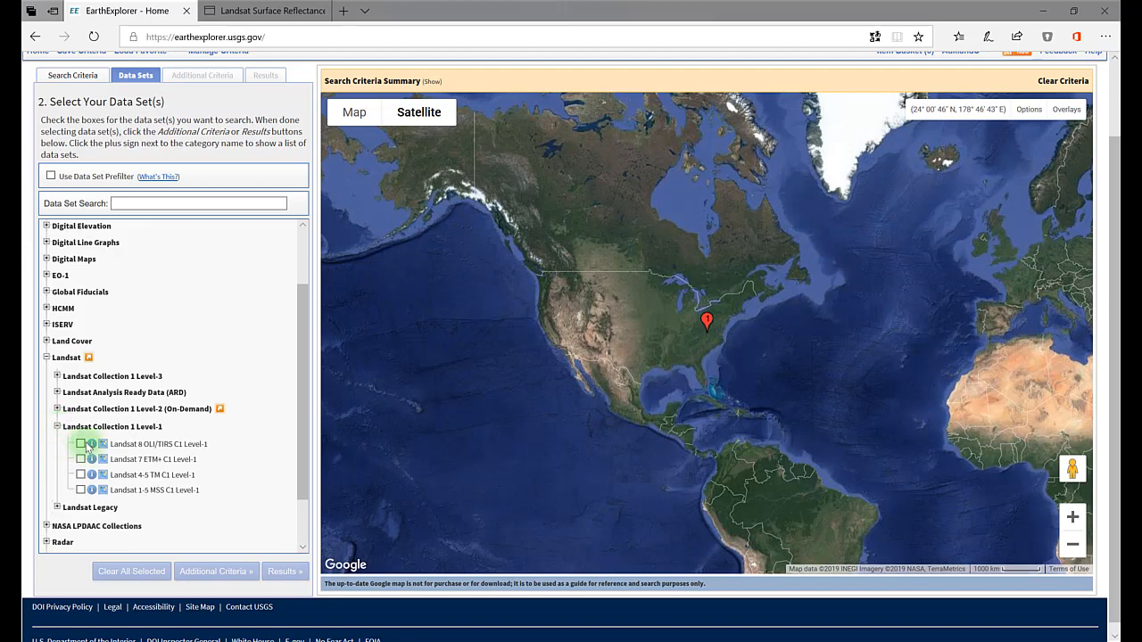
pyautogui.click(81, 445)
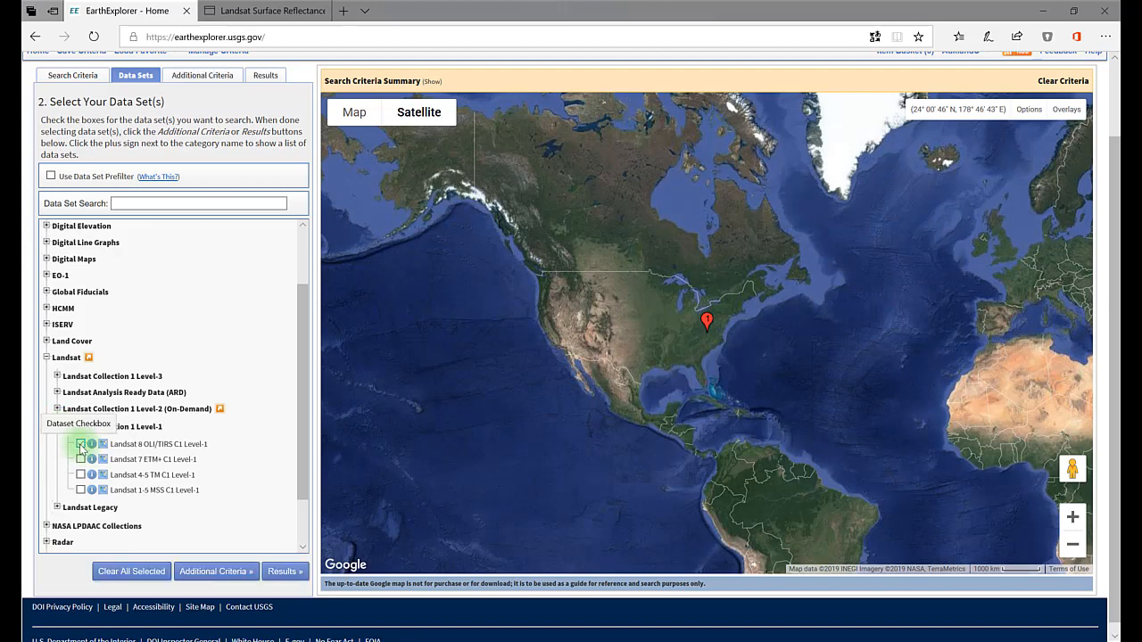
pyautogui.click(210, 574)
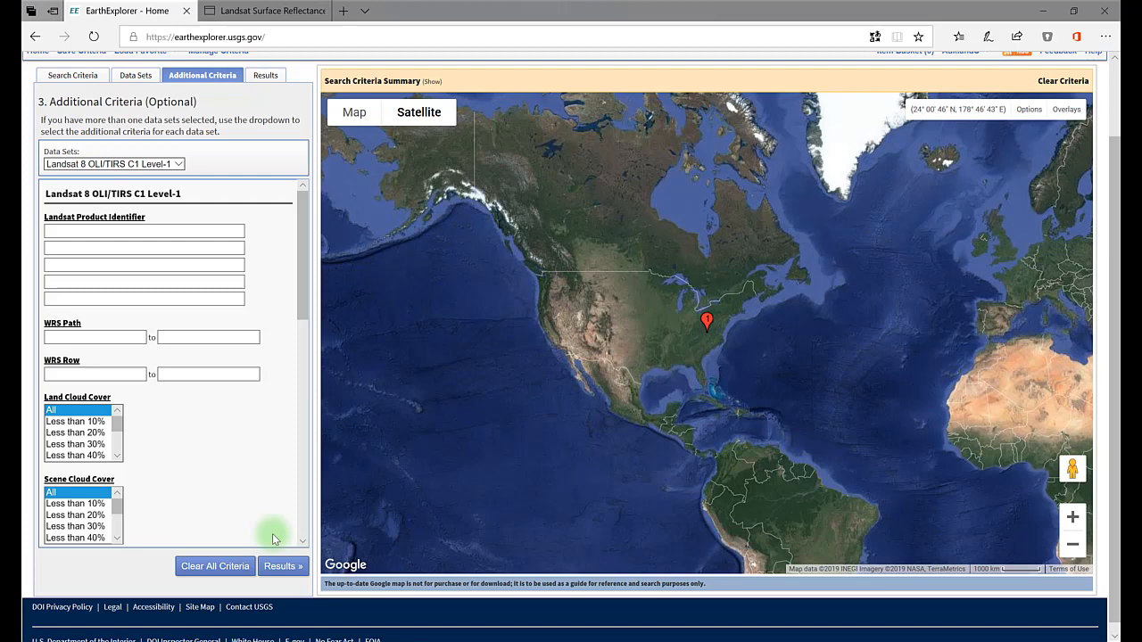
# Step: Limit scene cloud cover to less than 10% and the day/night indicator to Day, and run the search
pyautogui.click(75, 504)
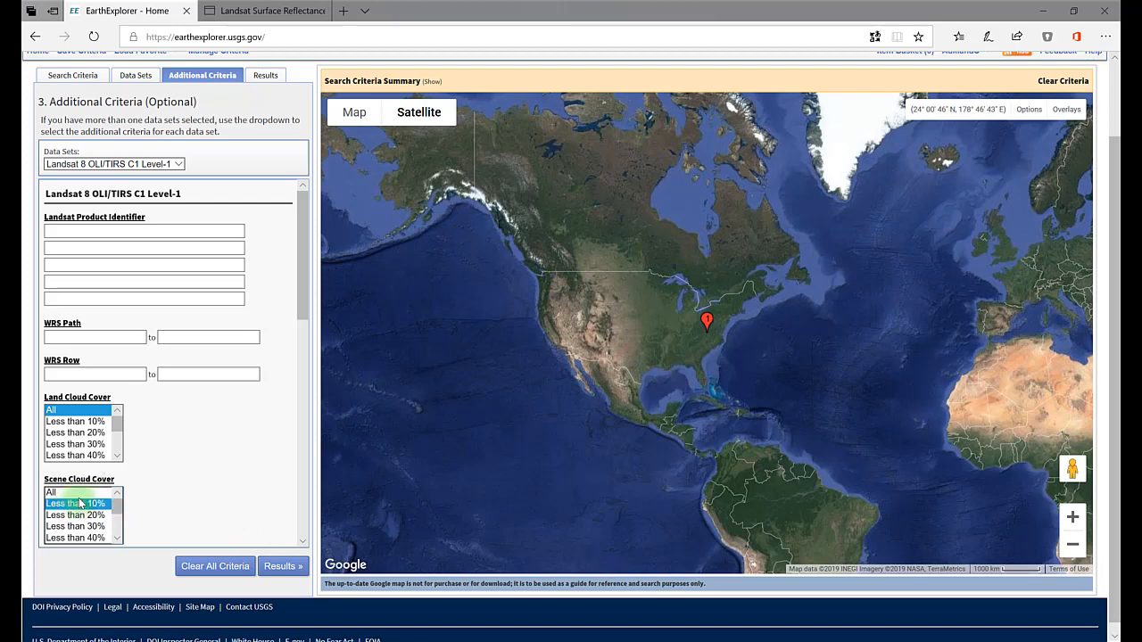
pyautogui.scroll(-3, 210, 521)
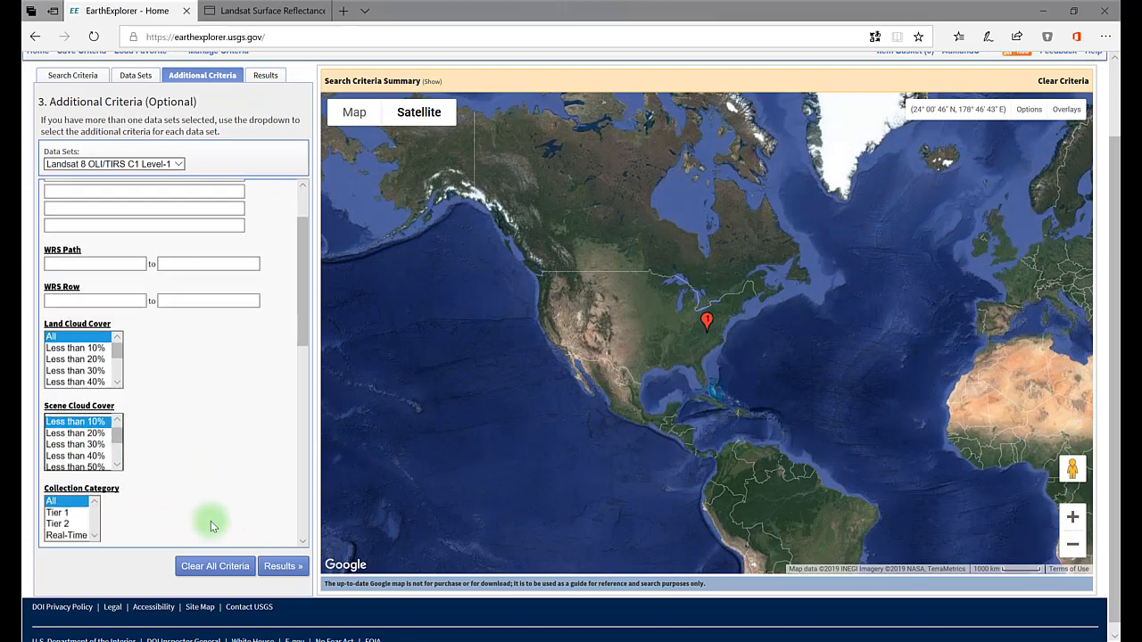
pyautogui.scroll(-3, 210, 521)
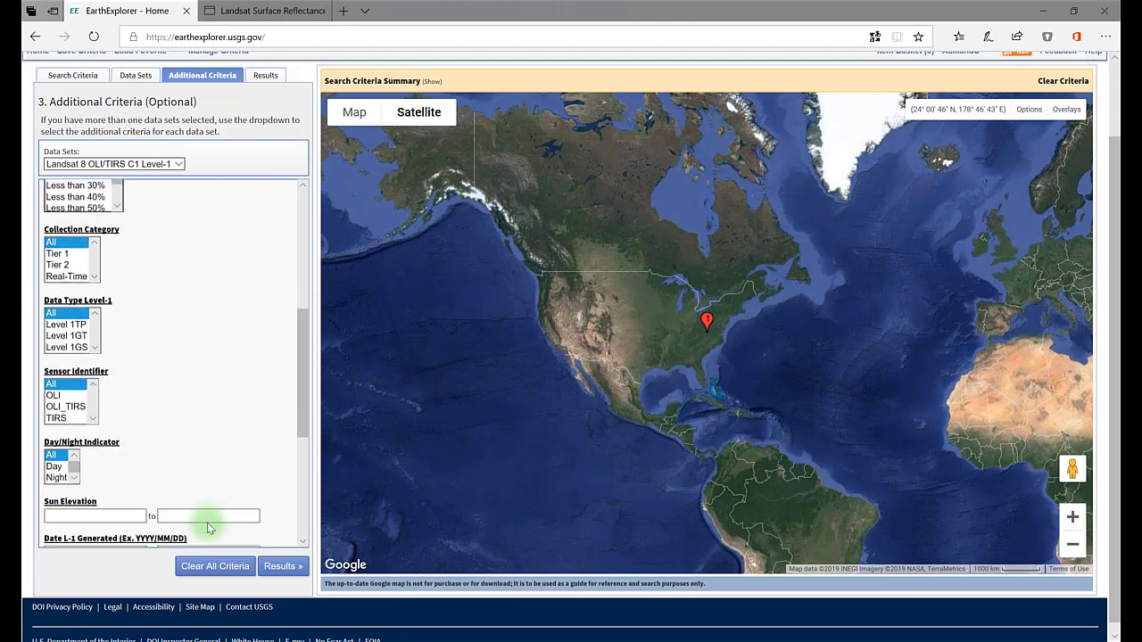
pyautogui.click(53, 466)
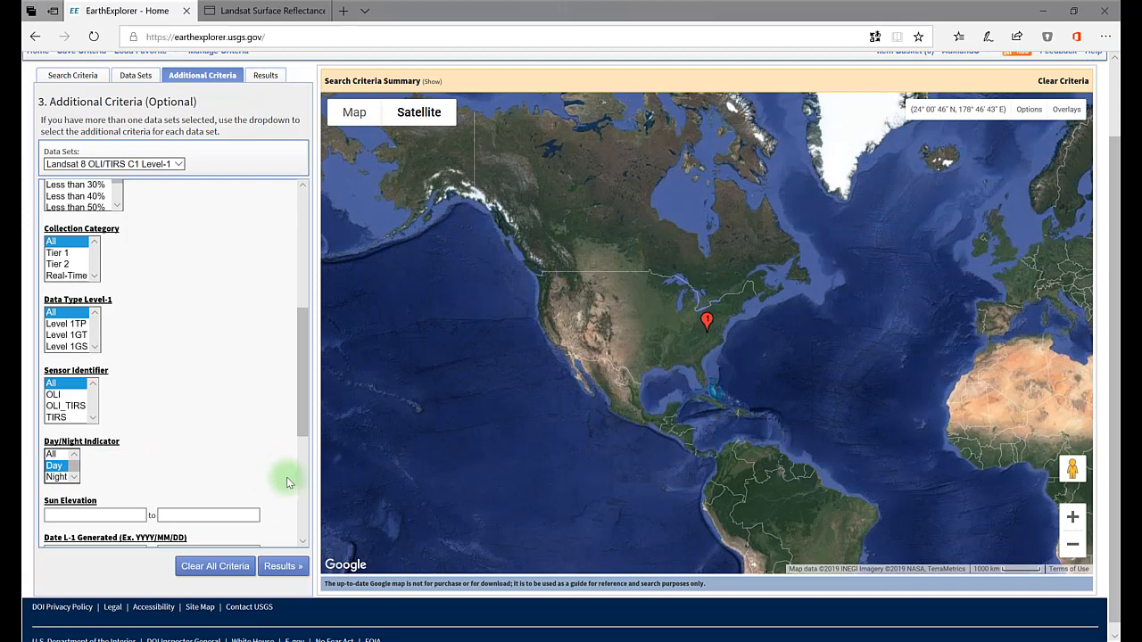
pyautogui.scroll(-2, 287, 478)
pyautogui.scroll(-3, 285, 478)
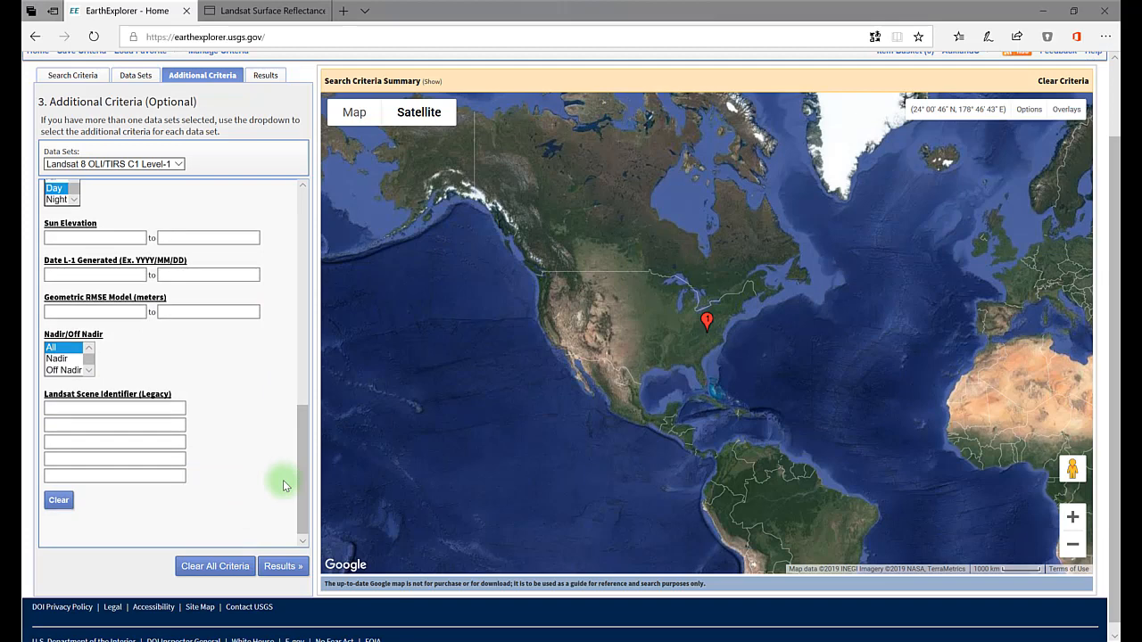
pyautogui.click(282, 569)
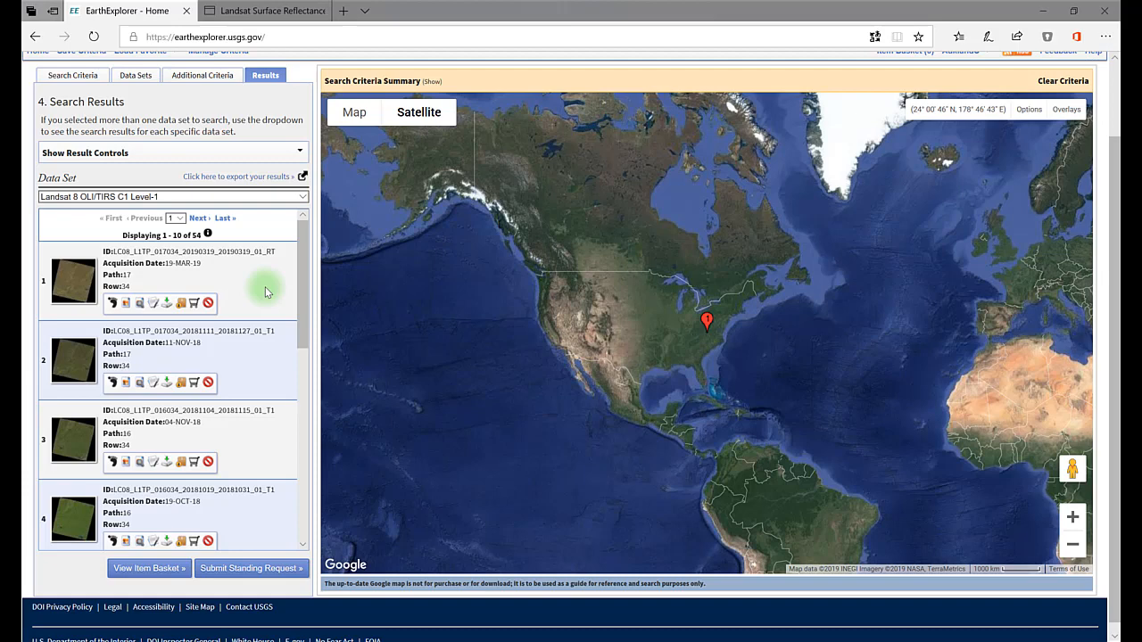
# Step: Show the footprint and browse overlay of the 19-MAR-19 scene on the map, plus the browse overlay of the 03-MAY-18 scene
pyautogui.click(113, 303)
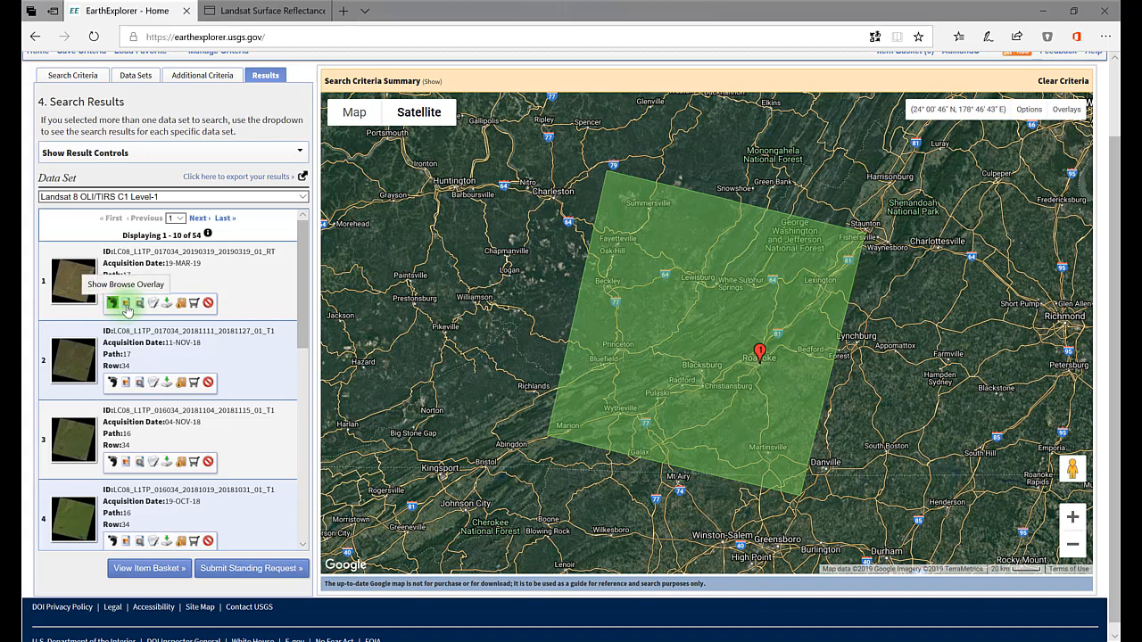
pyautogui.click(127, 305)
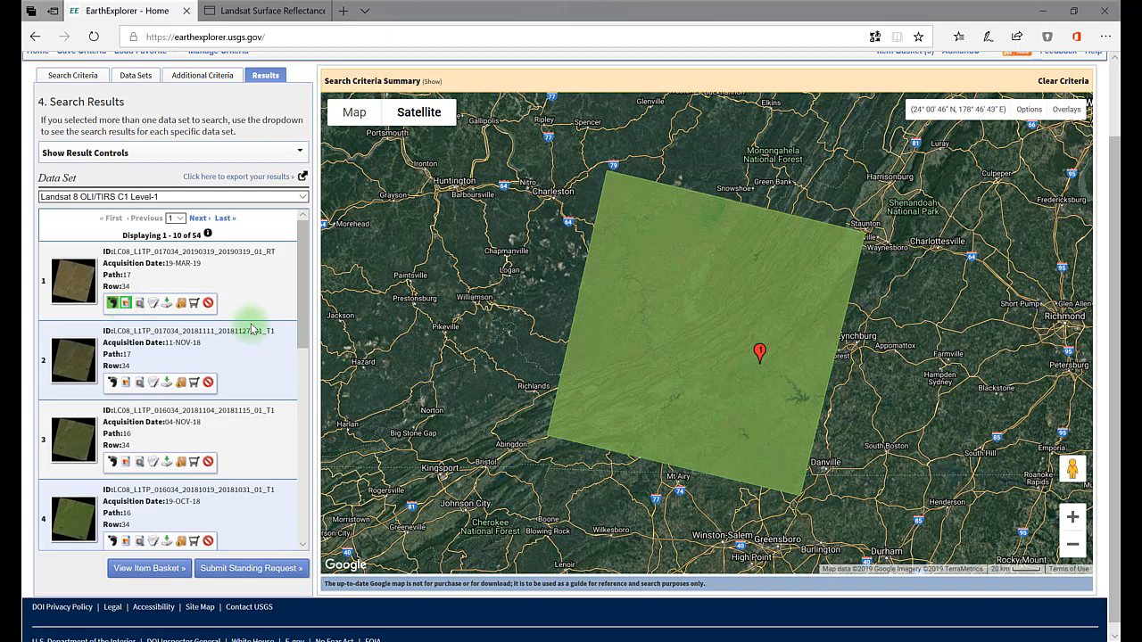
pyautogui.scroll(-1, 241, 336)
pyautogui.scroll(-4, 242, 336)
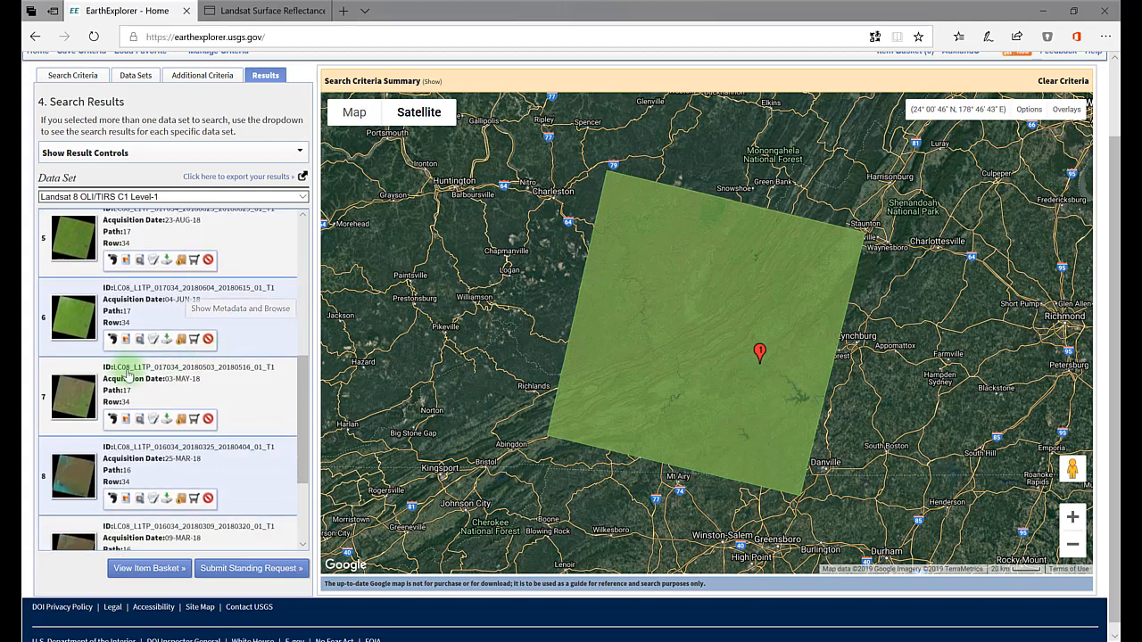
pyautogui.click(124, 419)
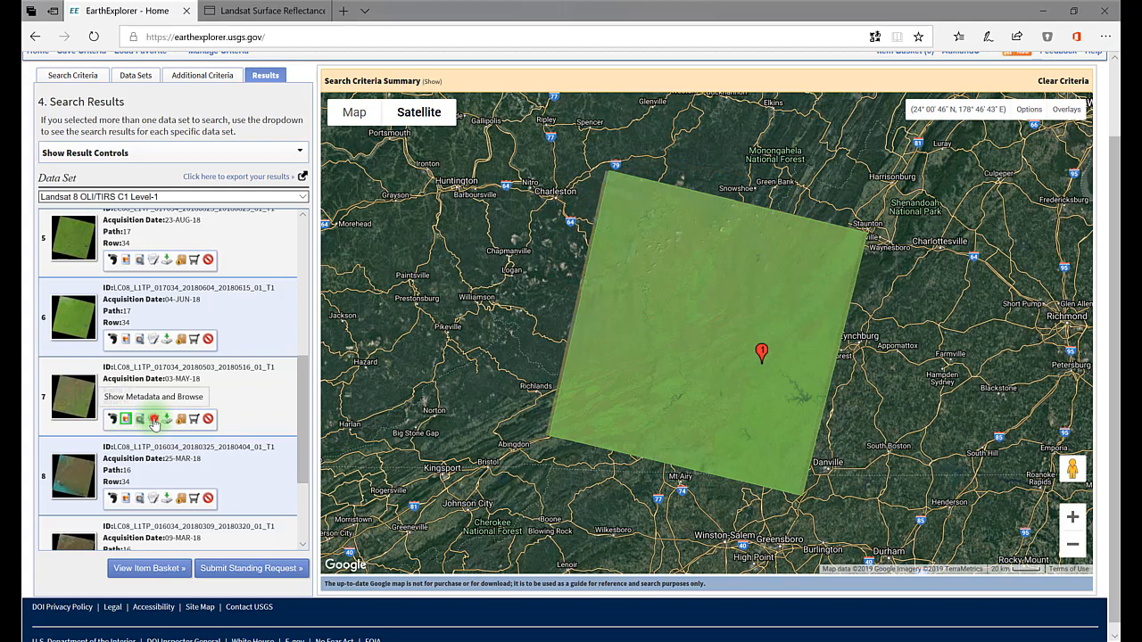
# Step: Review the preview image and metadata attributes of the 03-MAY-18 scene and close its full display
pyautogui.click(154, 422)
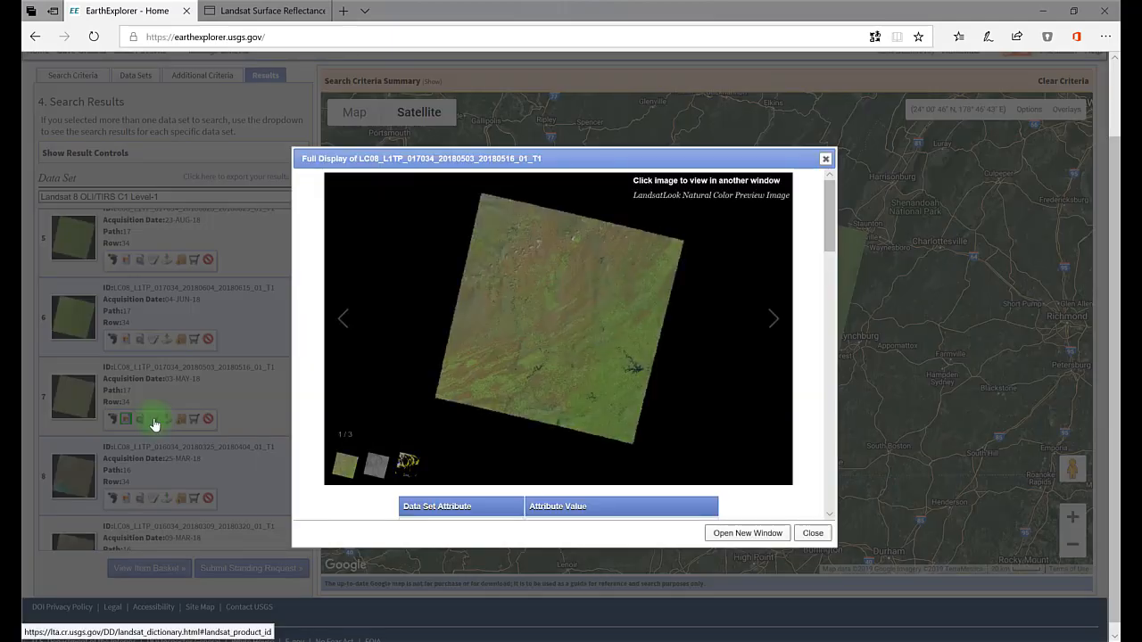
pyautogui.scroll(-2, 761, 446)
pyautogui.scroll(-3, 759, 441)
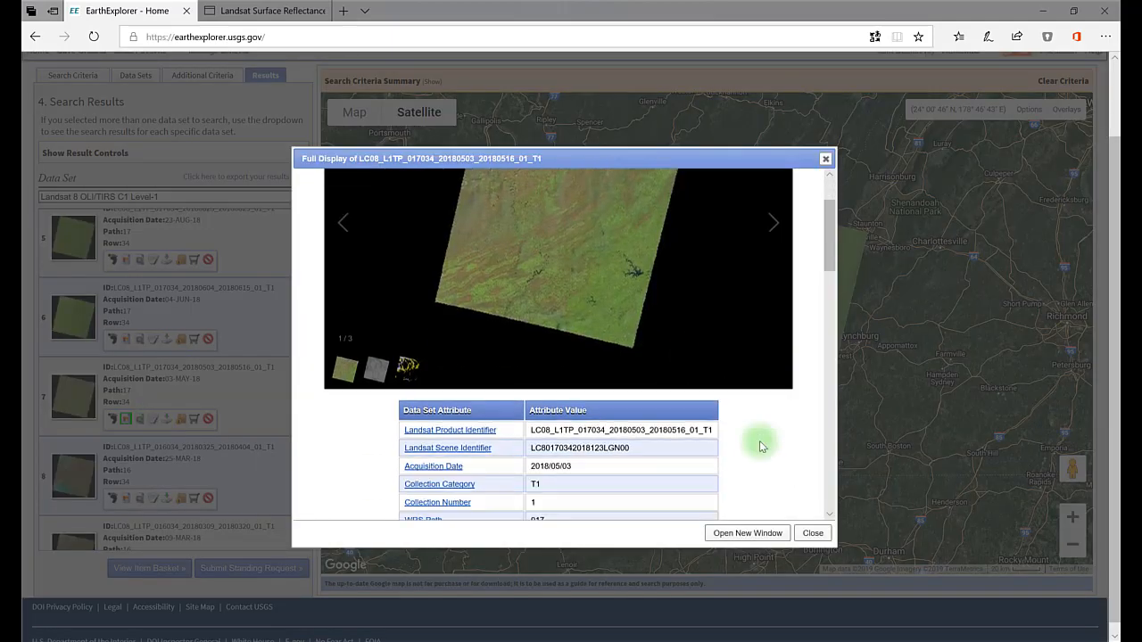
pyautogui.scroll(-2, 748, 451)
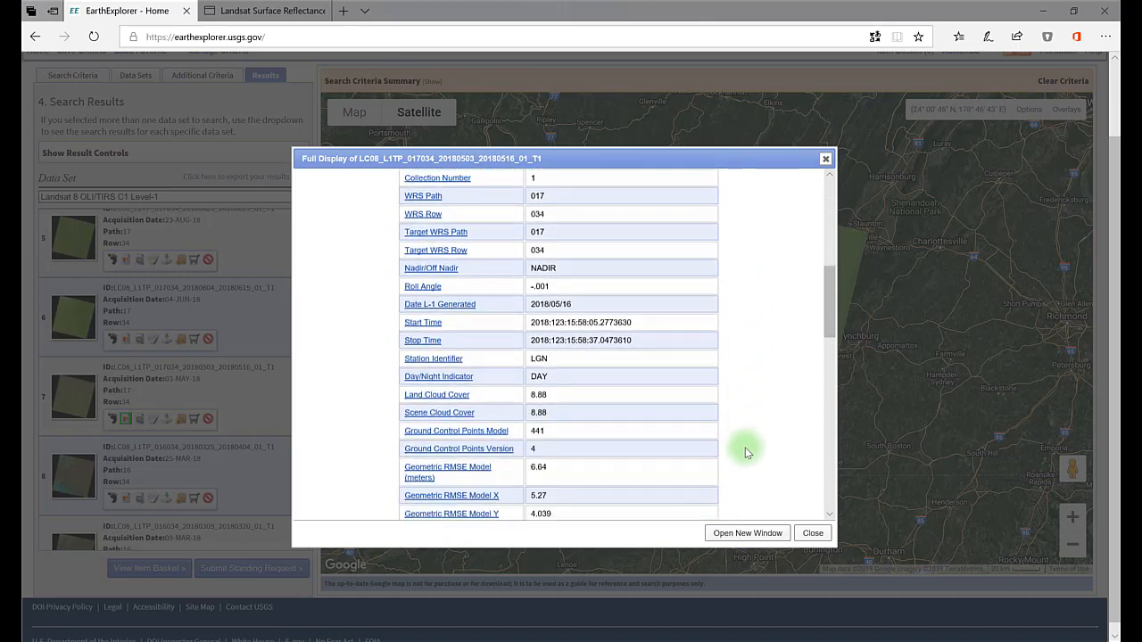
pyautogui.click(826, 160)
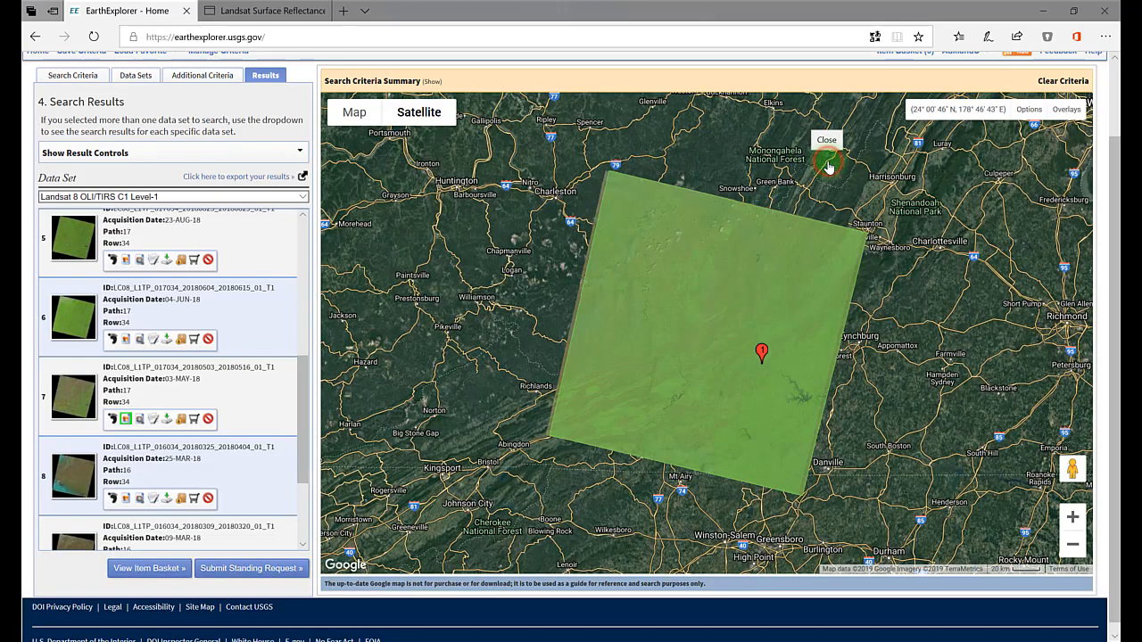
# Step: Examine the format options for exporting the results' metadata and cancel the export
pyautogui.click(300, 176)
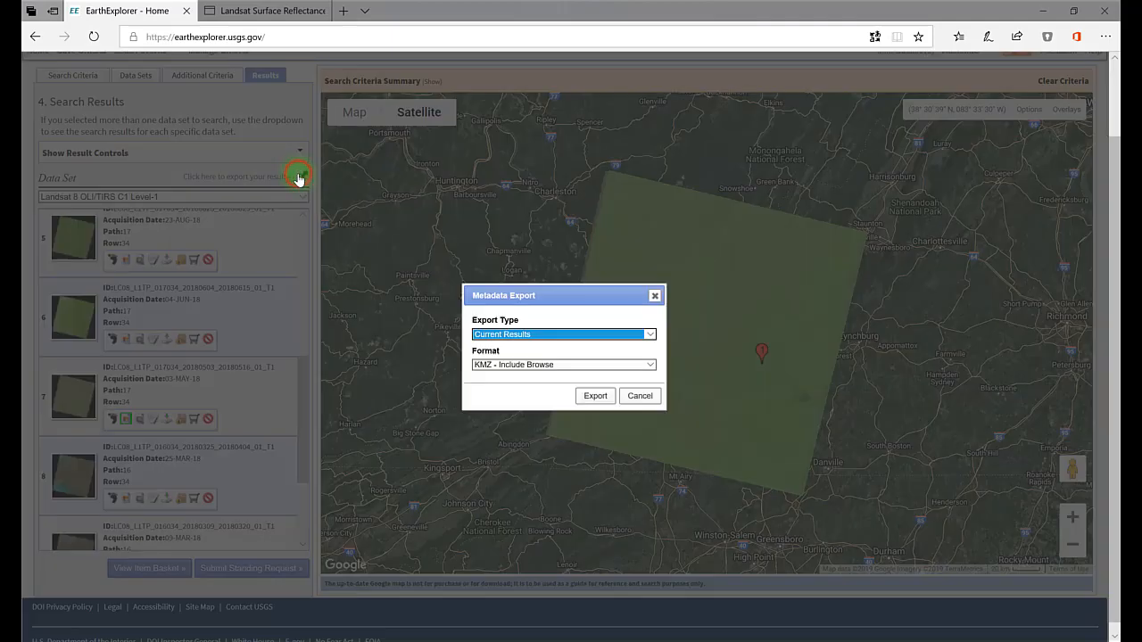
pyautogui.click(592, 365)
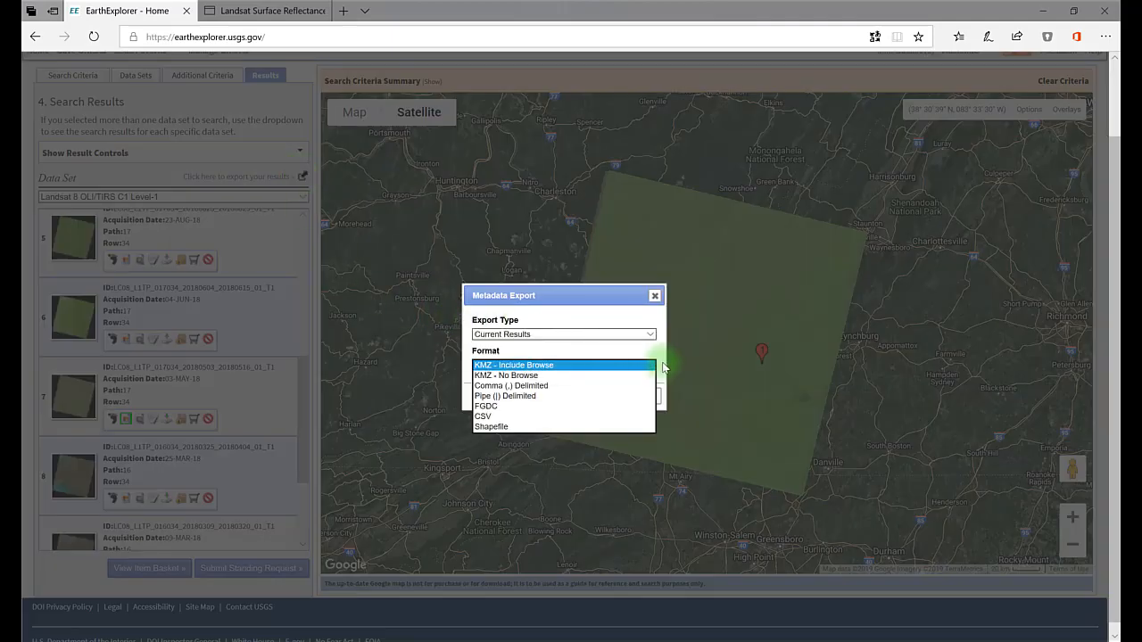
pyautogui.click(663, 366)
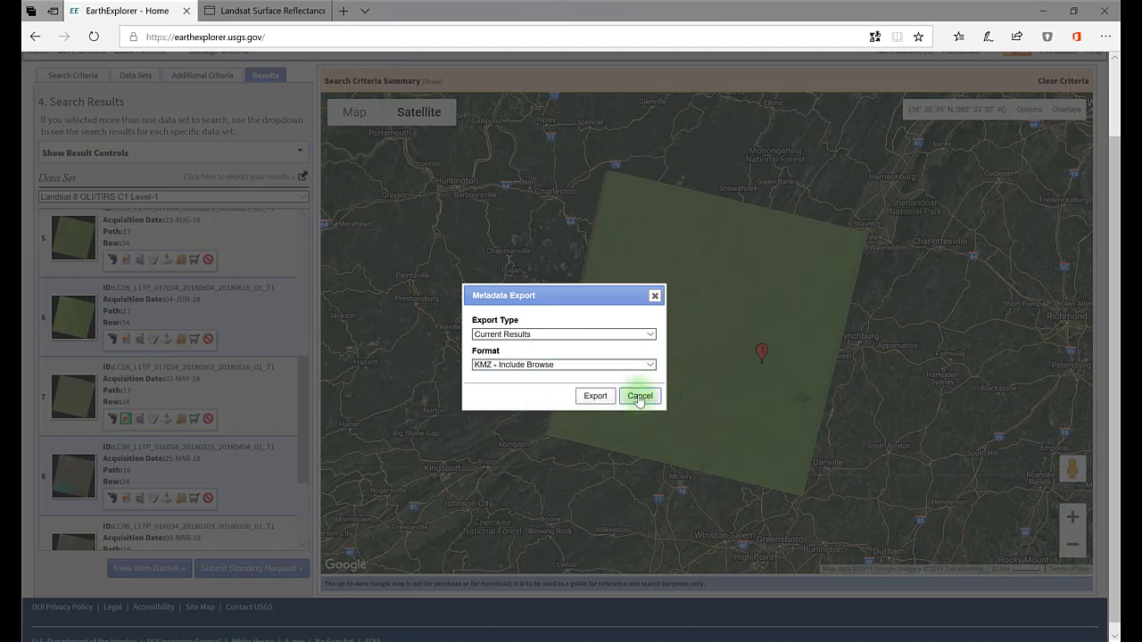
pyautogui.click(639, 396)
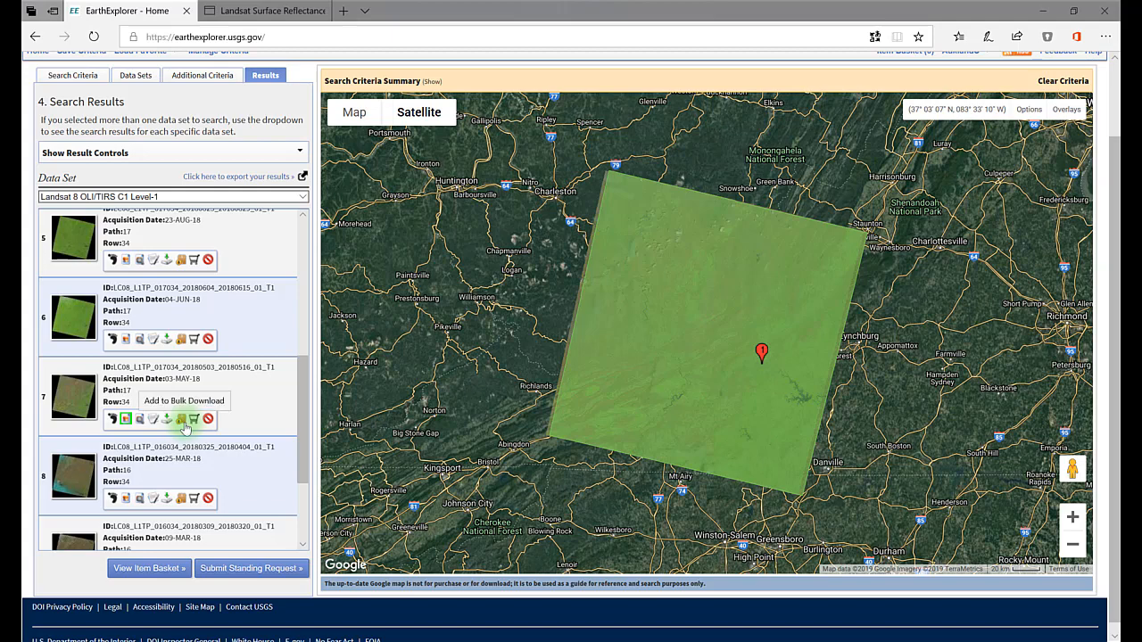
# Step: Add the 03-MAY-18 and 04-JUN-18 scenes to bulk download, submit the order from the item basket, and return to EarthExplorer
pyautogui.click(180, 419)
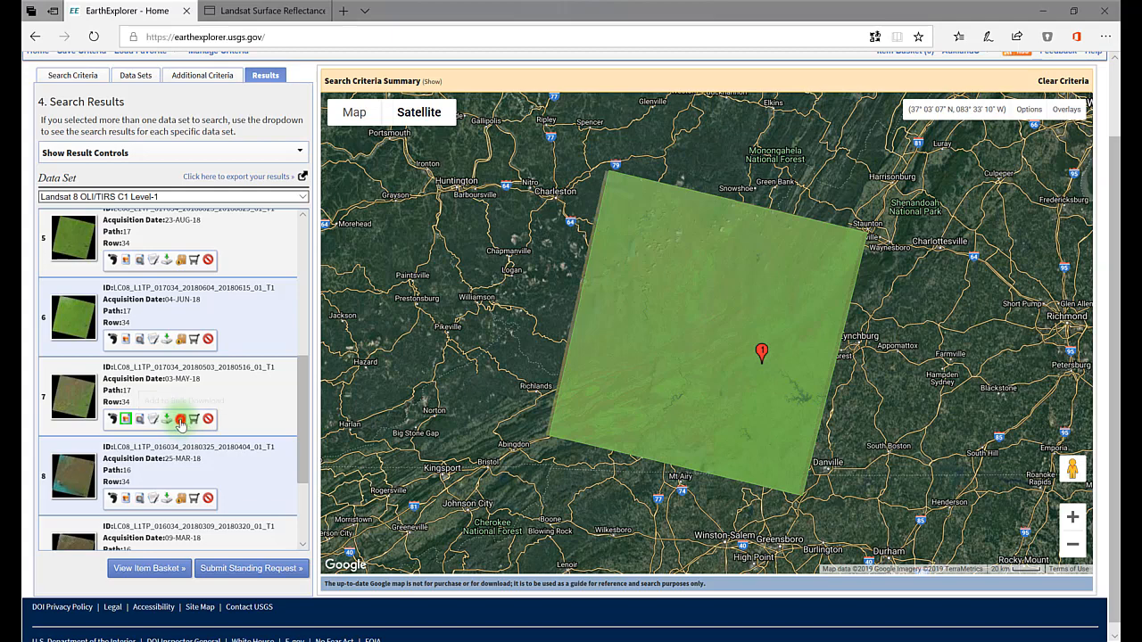
pyautogui.click(180, 341)
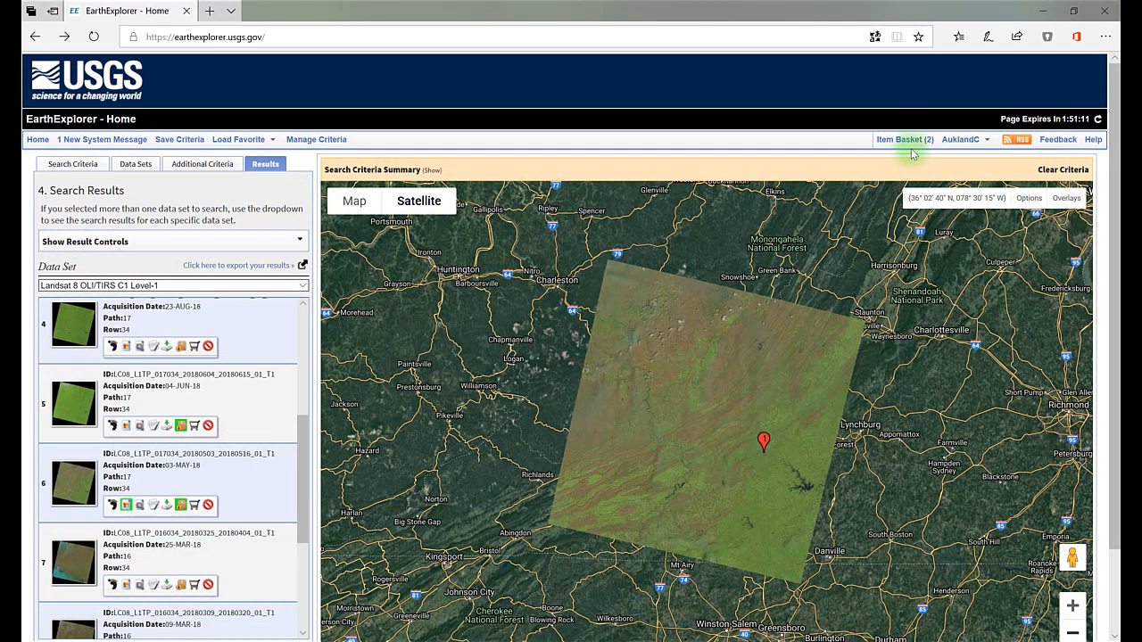
pyautogui.click(911, 144)
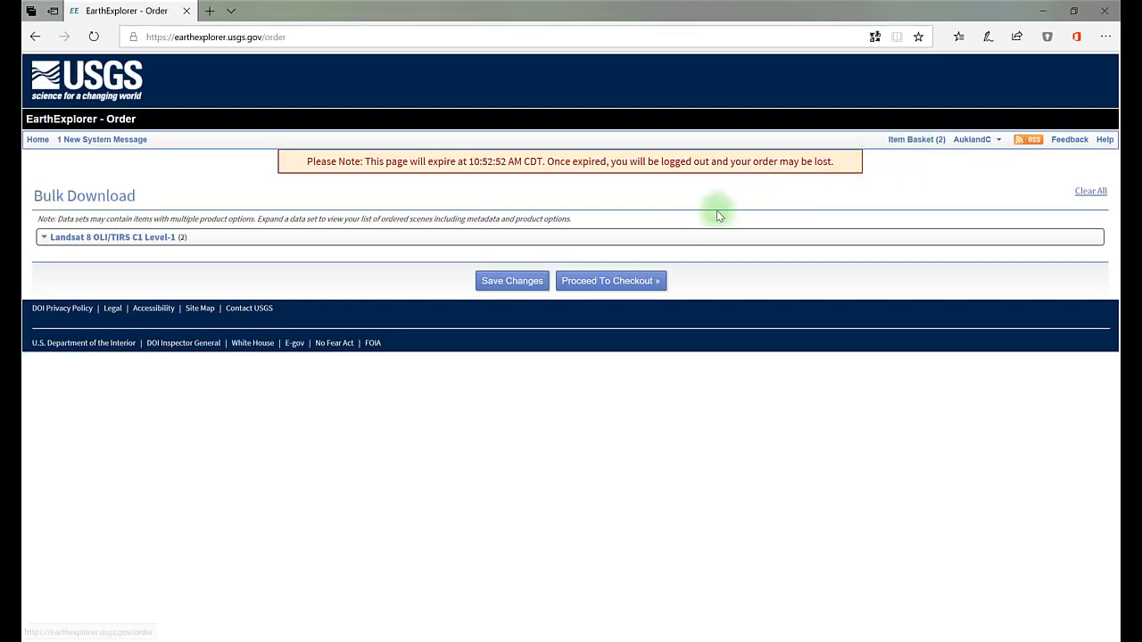
pyautogui.click(613, 281)
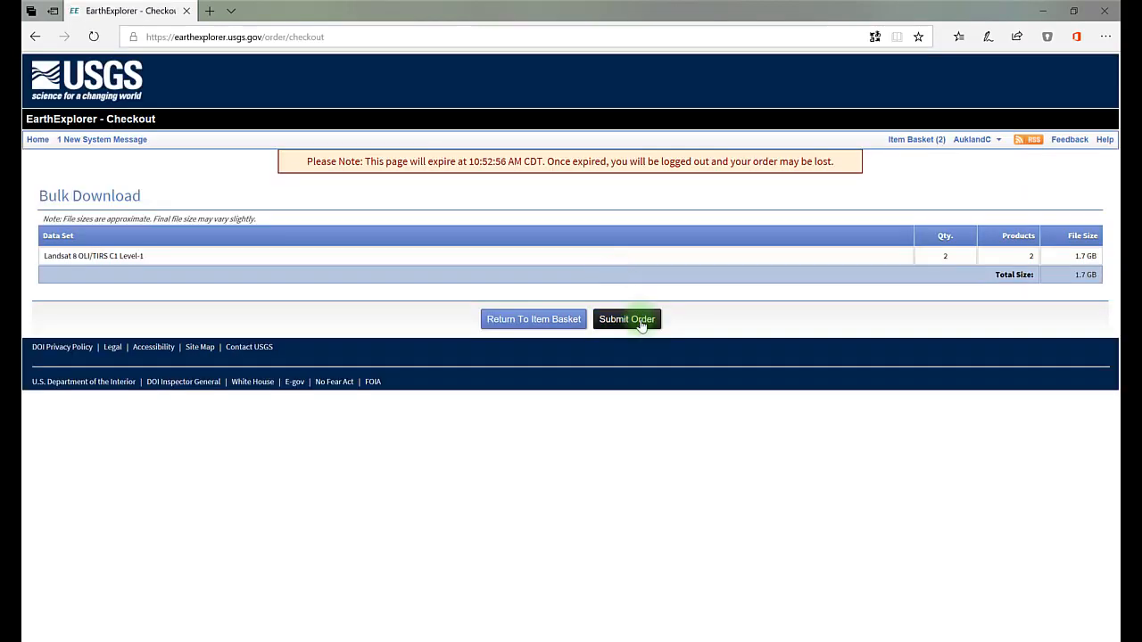
pyautogui.click(640, 322)
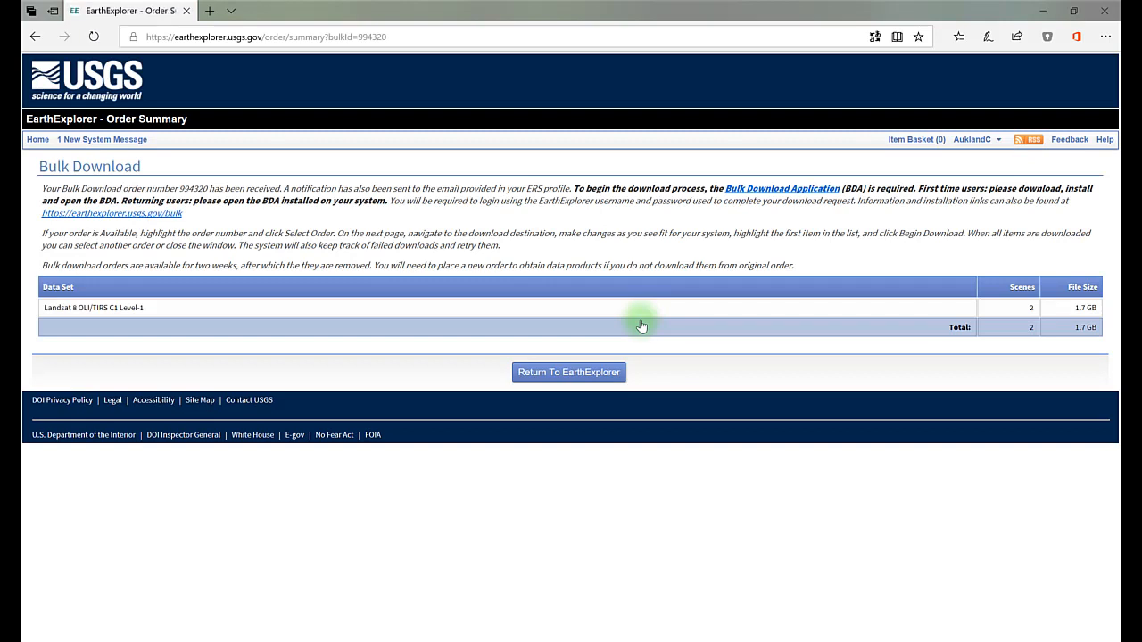
pyautogui.click(567, 374)
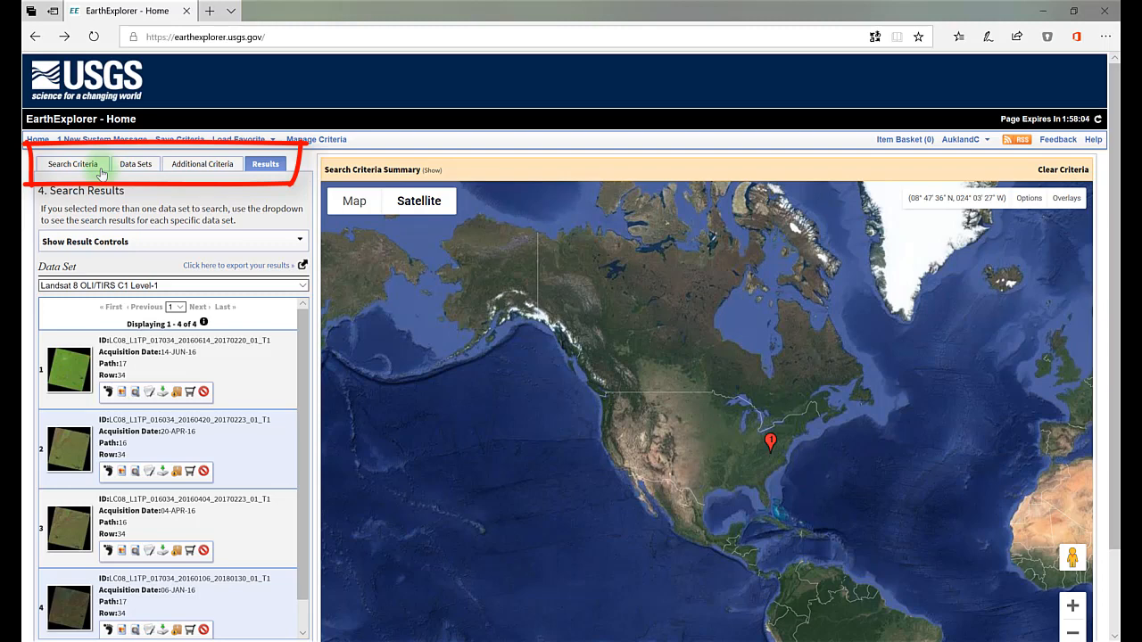
# Step: Download and save the Level-1 GeoTIFF Data Product of the 14-JUN-16 scene, dismissing the download notification
pyautogui.click(160, 393)
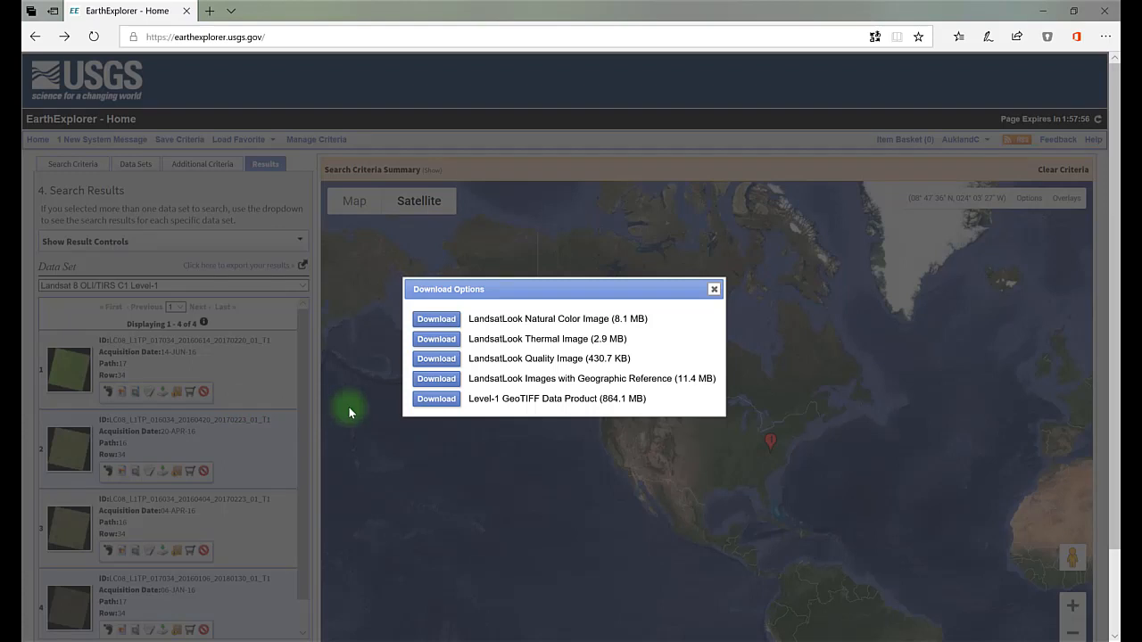
pyautogui.click(439, 406)
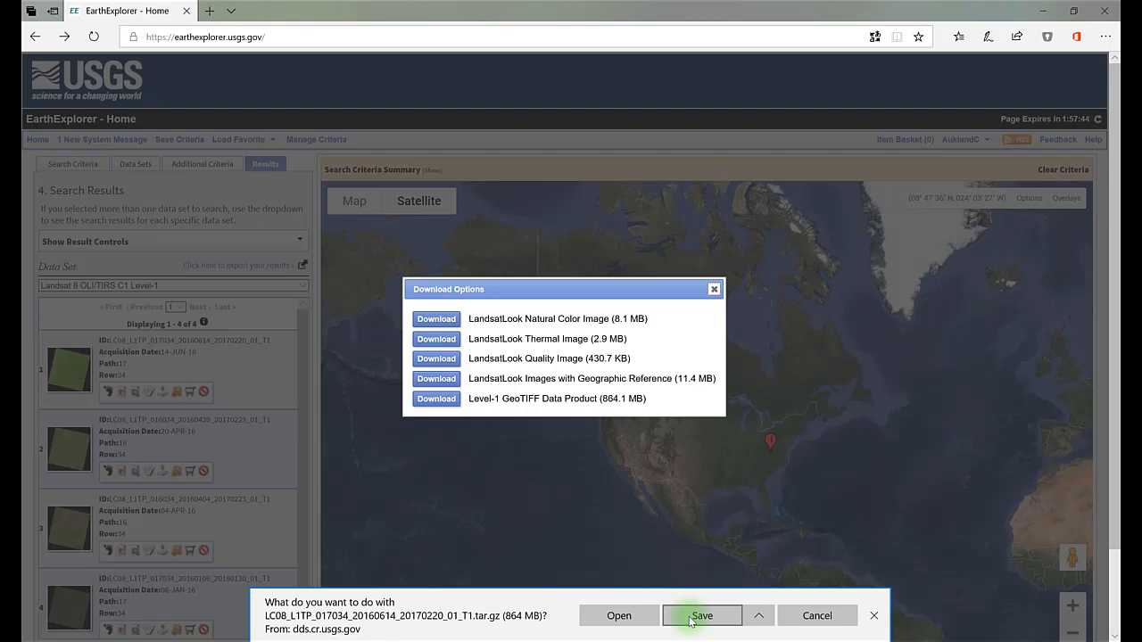
pyautogui.click(691, 617)
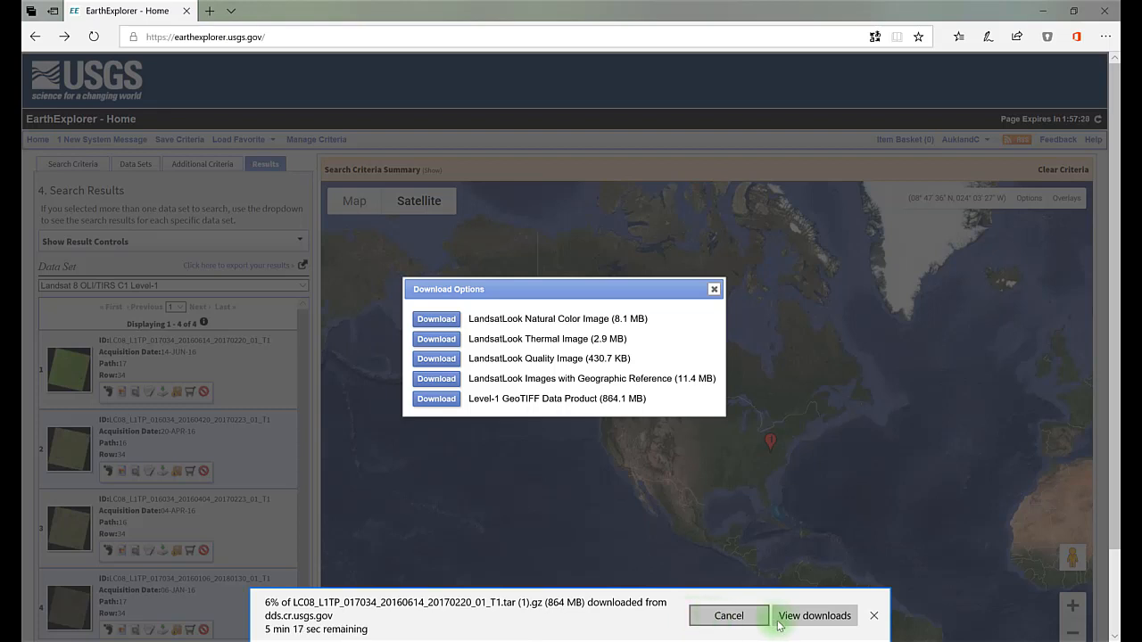
pyautogui.click(874, 617)
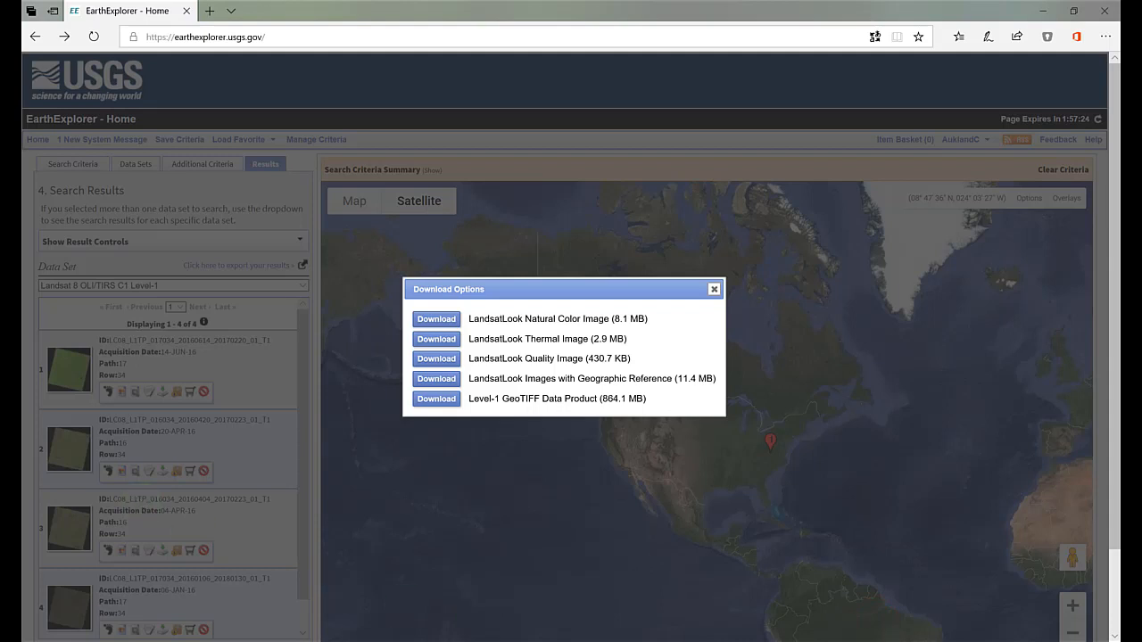
# Step: Switch to the LandSAT Data folder in File Explorer and extract LC08_L1TP_017034_20160614_20170220_01_T1.tar.gz with 7-Zip
pyautogui.moveTo(11, 329)
pyautogui.click(11, 329)
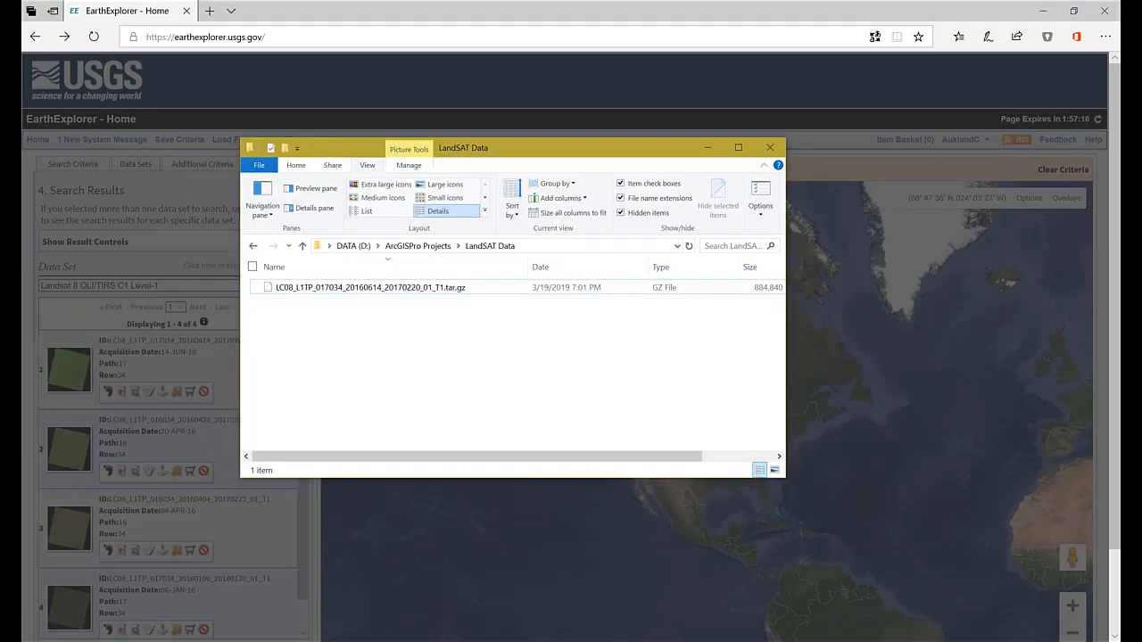
pyautogui.click(370, 294)
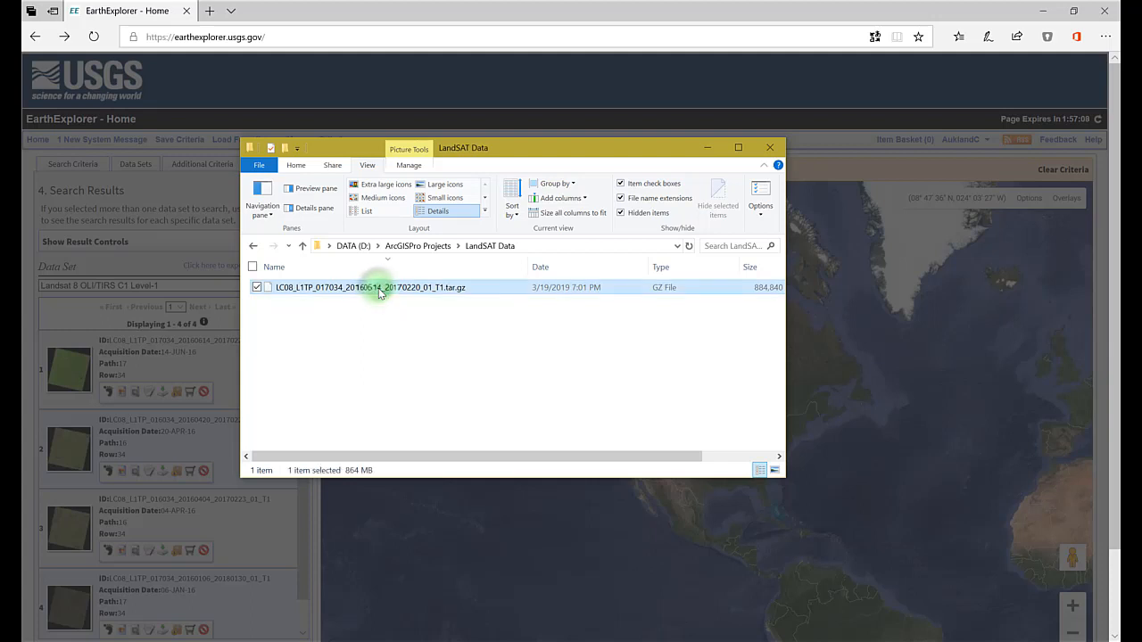
pyautogui.rightClick(379, 293)
pyautogui.moveTo(364, 312)
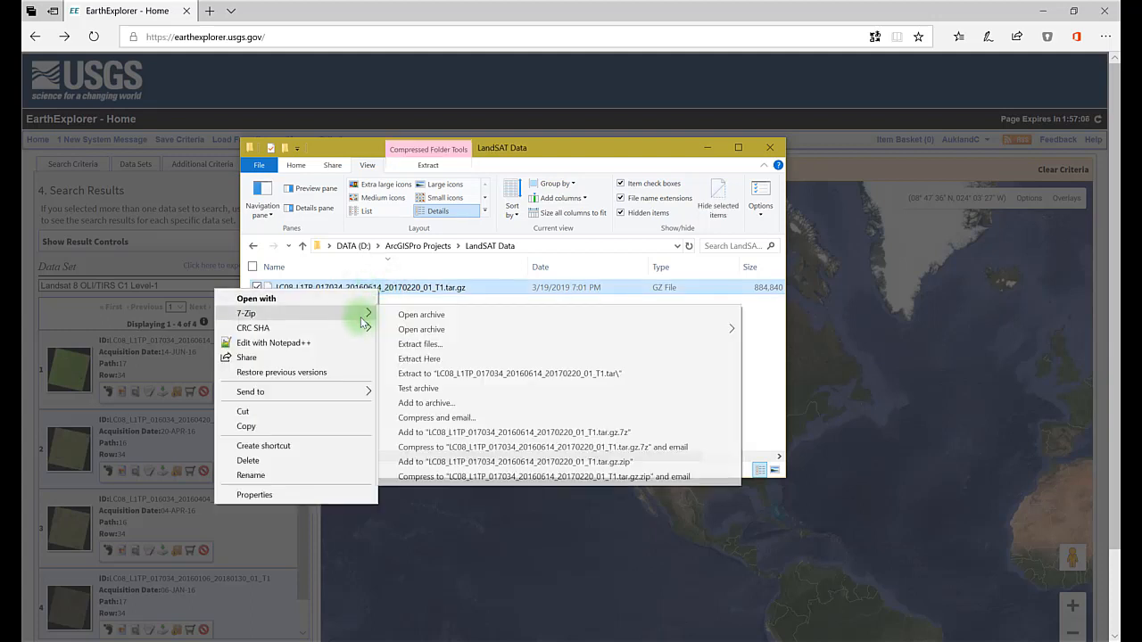
pyautogui.click(445, 364)
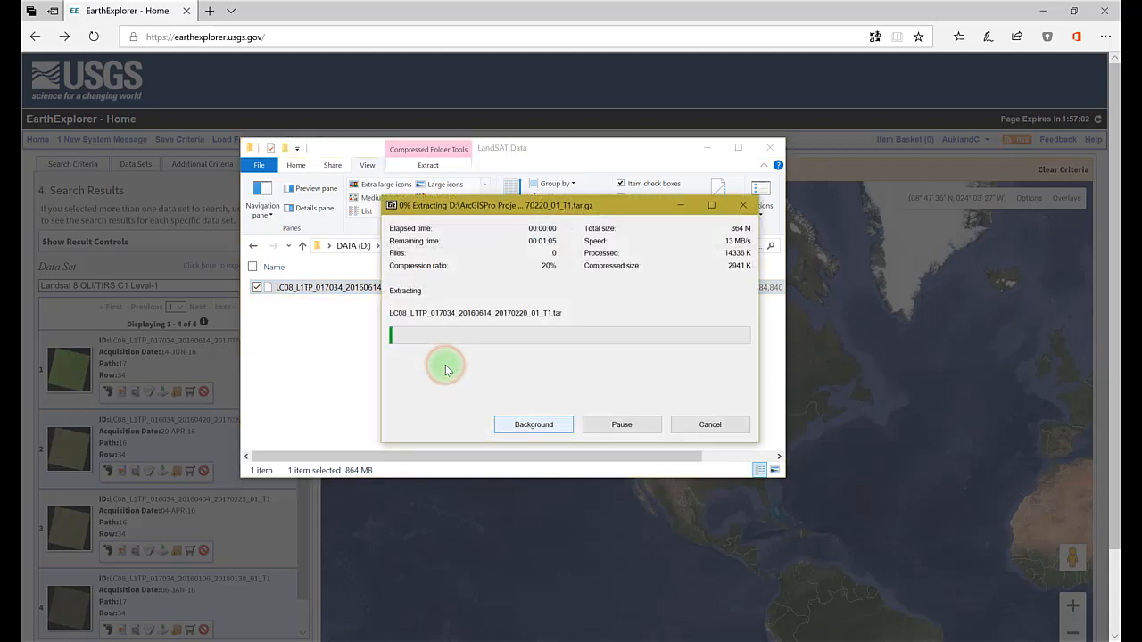